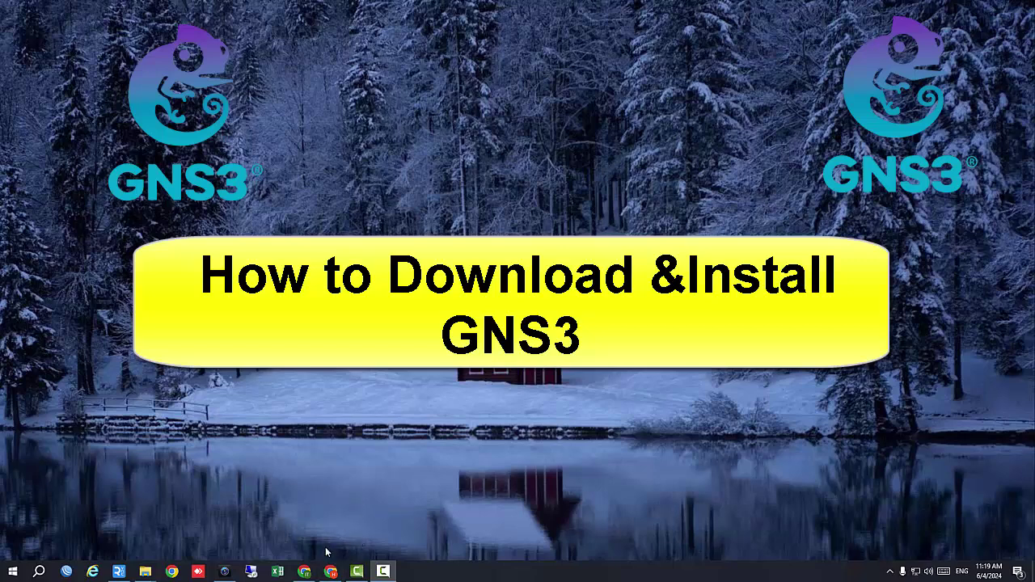
Launch Chrome and run a Google search for 'gns3'
{"action": "left_click", "coordinate": [331, 571]}
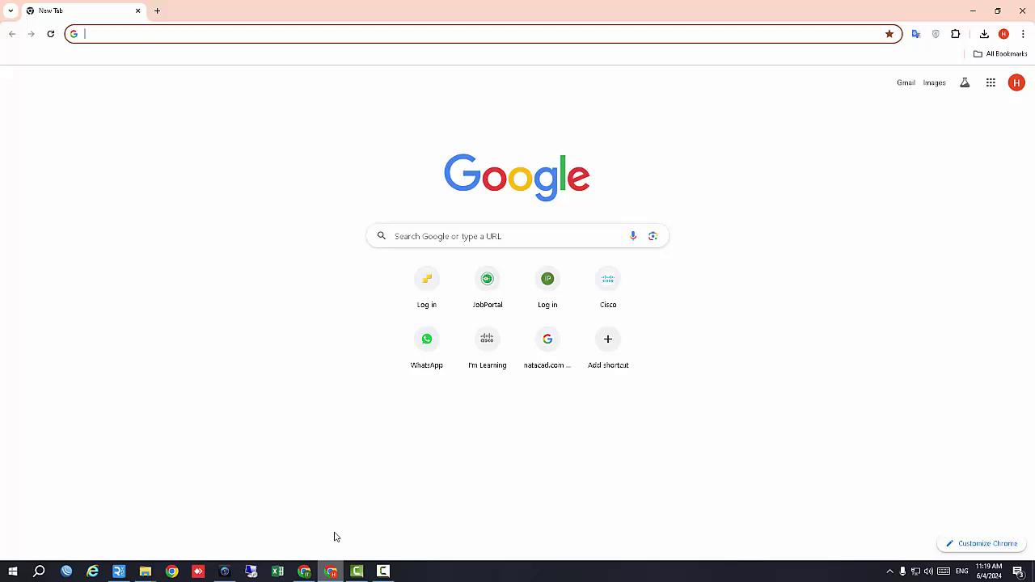
{"action": "left_click", "coordinate": [233, 35]}
{"action": "type", "text": "gns3"}
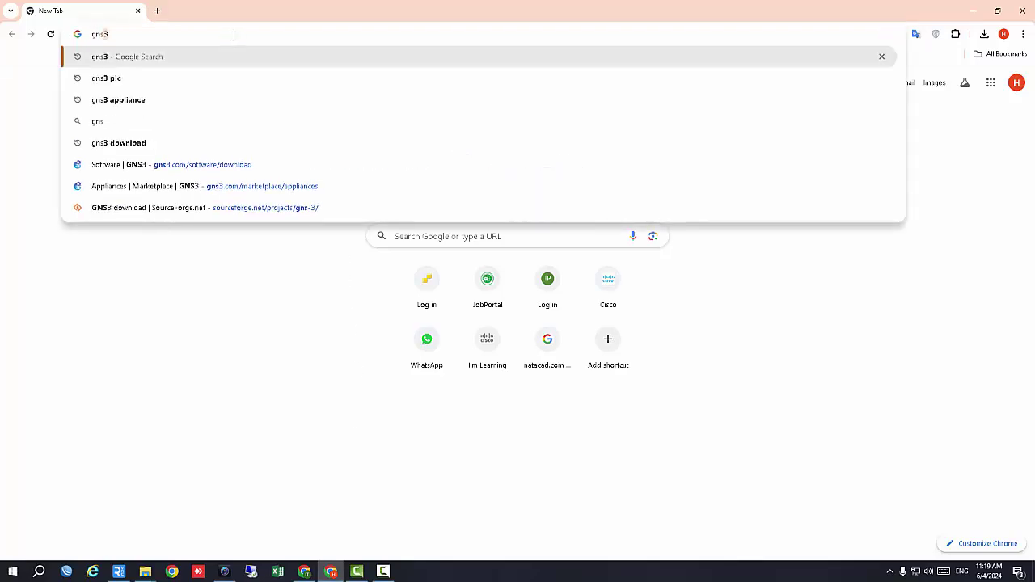
{"action": "key", "text": "Return"}
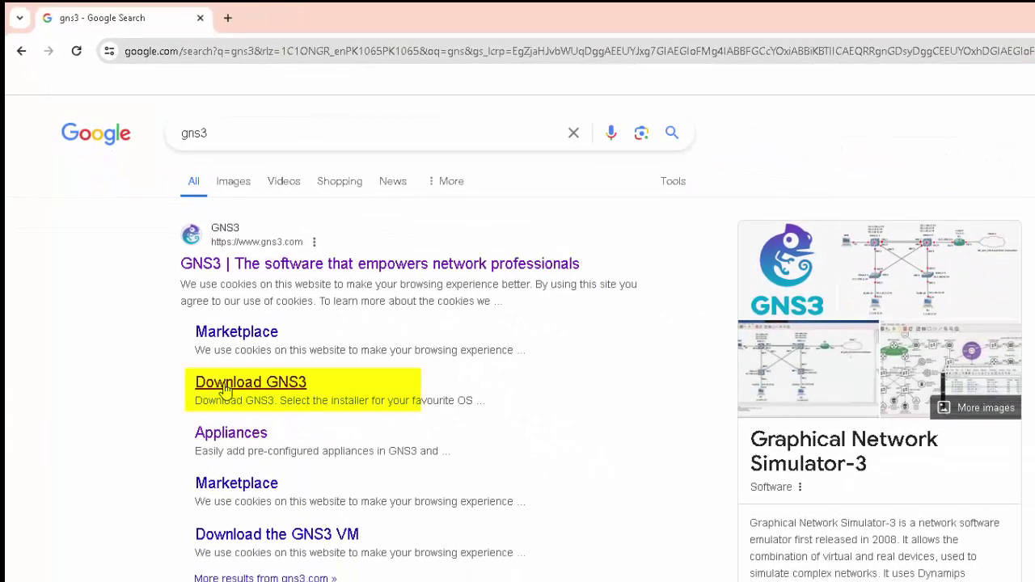
Choose the Windows download on the GNS3 download page and open Create Account
{"action": "left_click", "coordinate": [226, 390]}
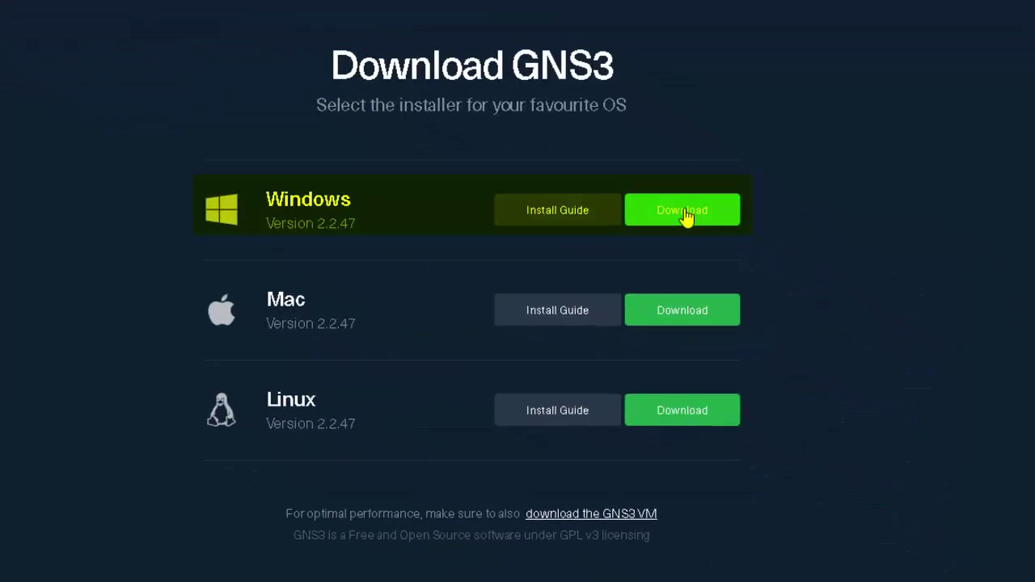
{"action": "left_click", "coordinate": [684, 210]}
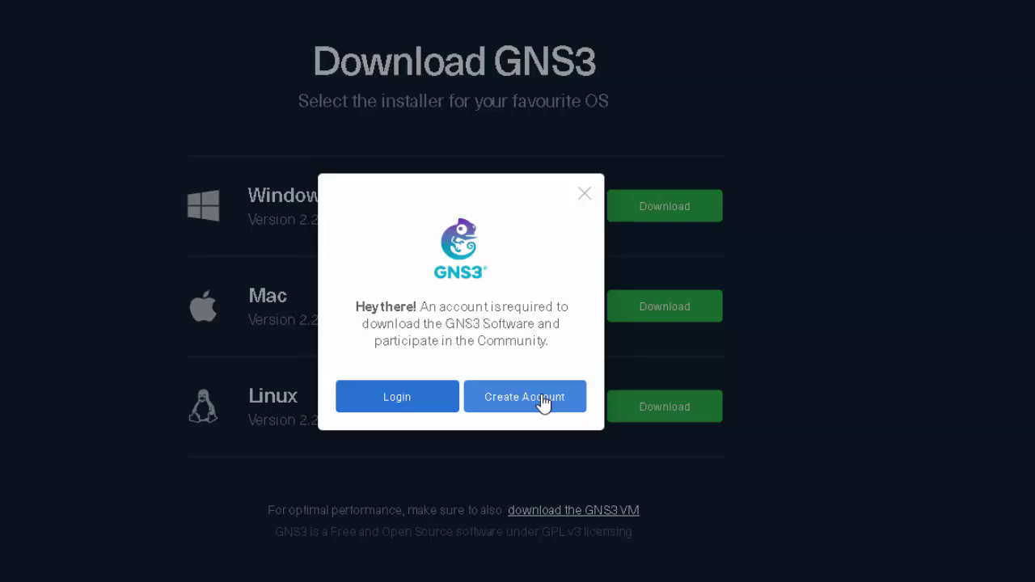
{"action": "left_click", "coordinate": [543, 402]}
{"action": "left_click", "coordinate": [547, 144]}
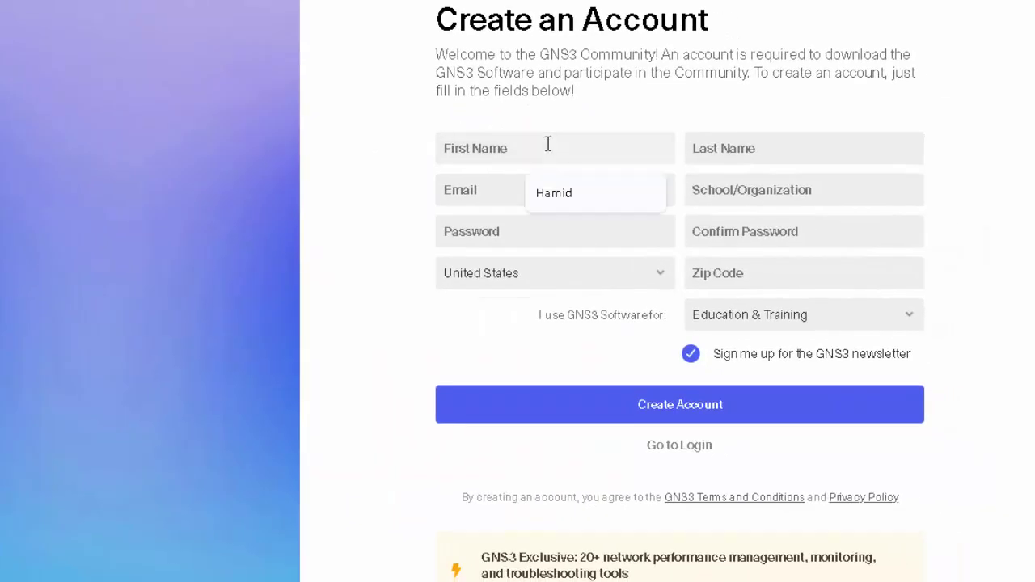
{"action": "left_click", "coordinate": [566, 194]}
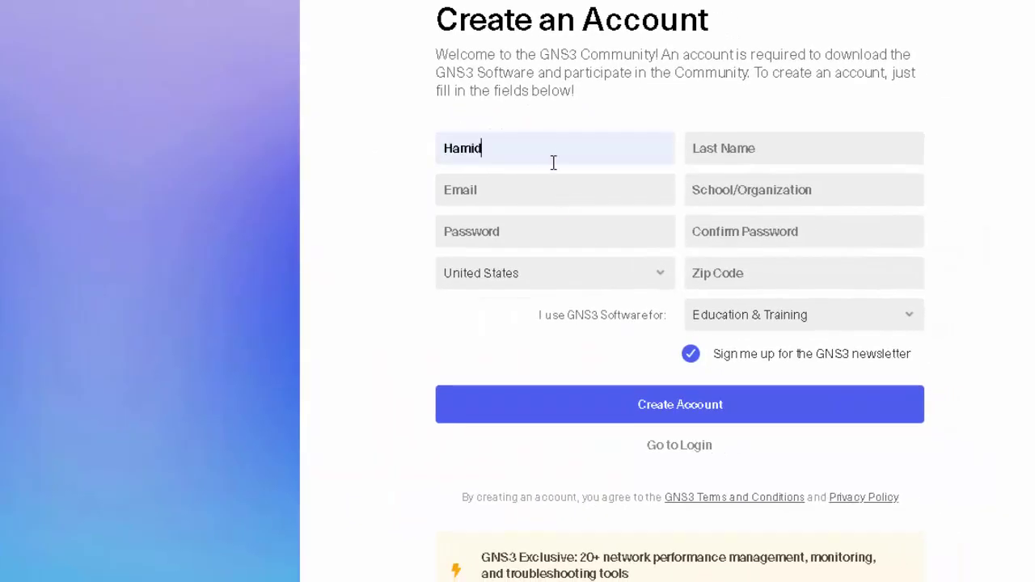
{"action": "left_click", "coordinate": [708, 151]}
{"action": "type", "text": "ali"}
{"action": "left_click", "coordinate": [825, 196]}
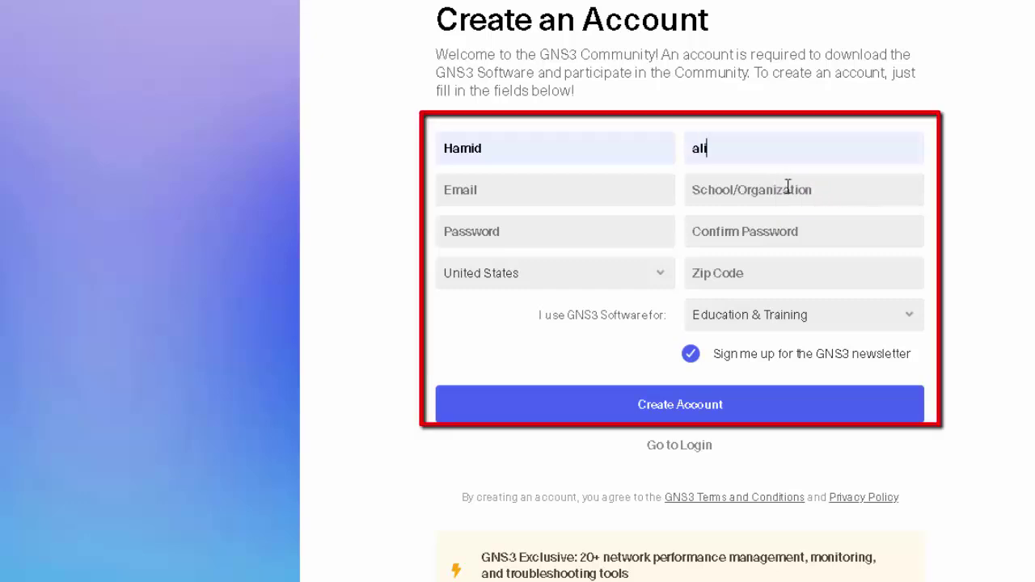
{"action": "left_click", "coordinate": [533, 187]}
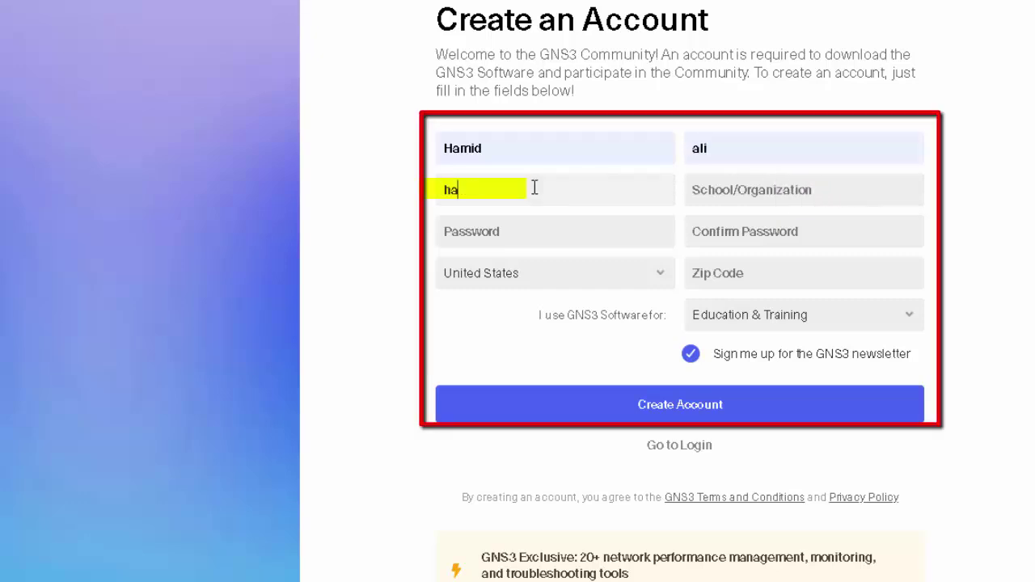
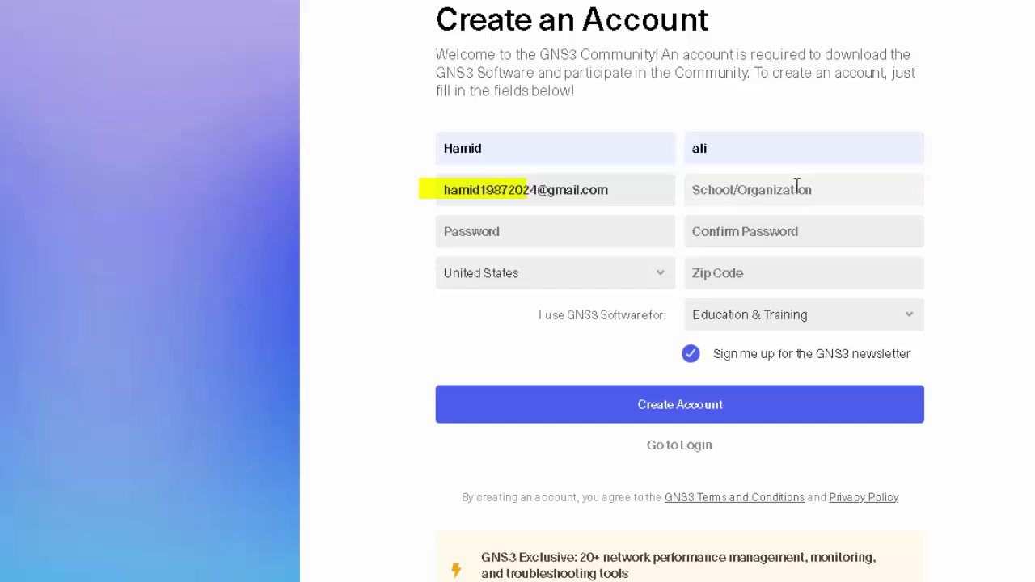
Enter the organisation and matching passwords, and set the country to Pakistan
{"action": "type", "text": "AA"}
{"action": "left_click", "coordinate": [553, 226]}
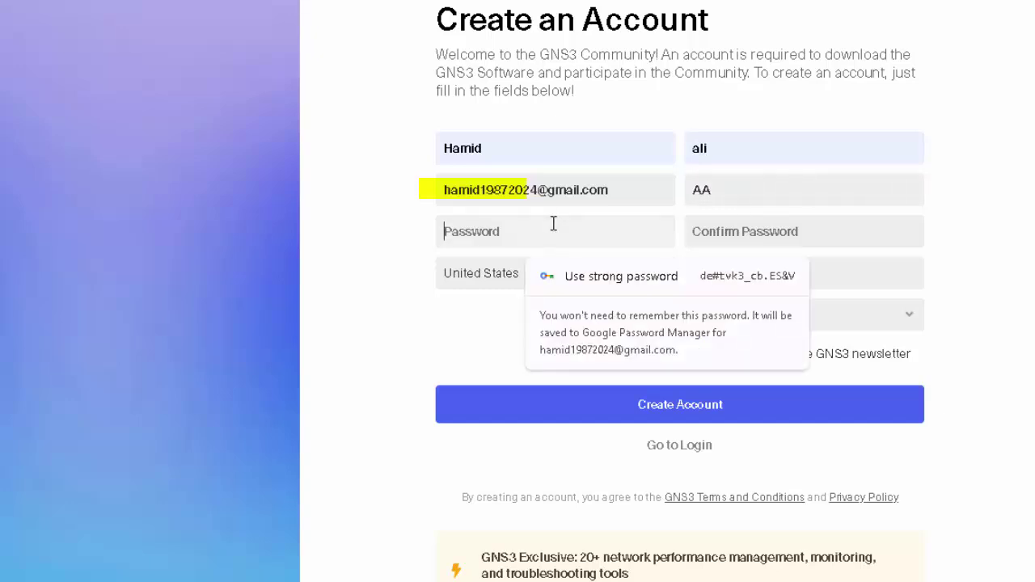
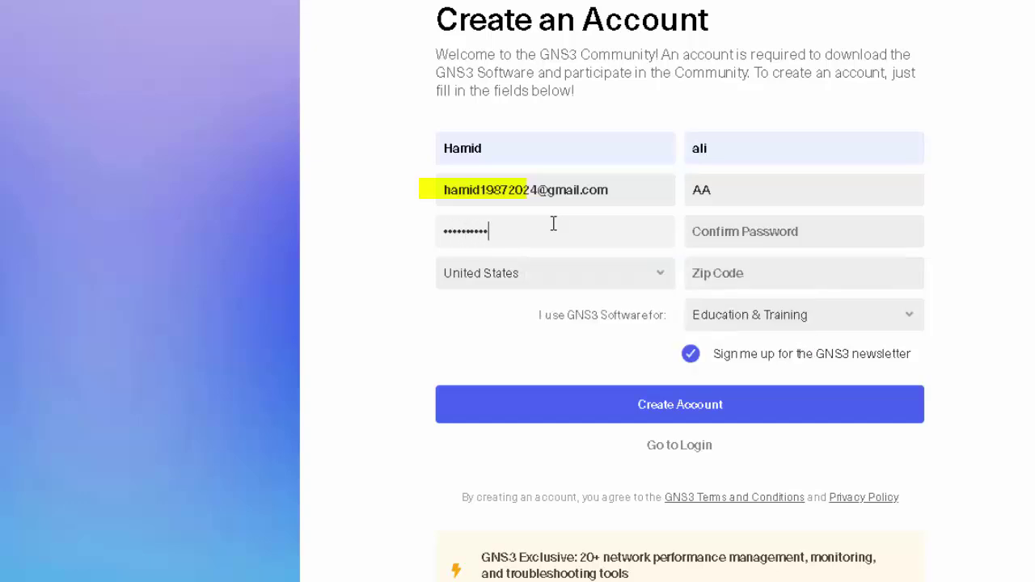
{"action": "left_click", "coordinate": [771, 227]}
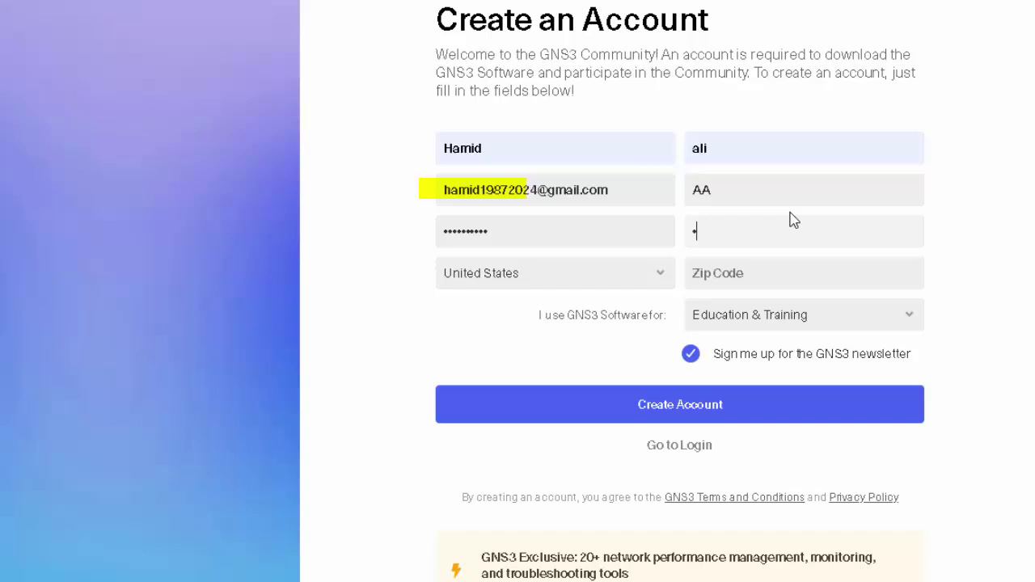
{"action": "key", "text": "BackSpace"}
{"action": "left_click", "coordinate": [608, 283]}
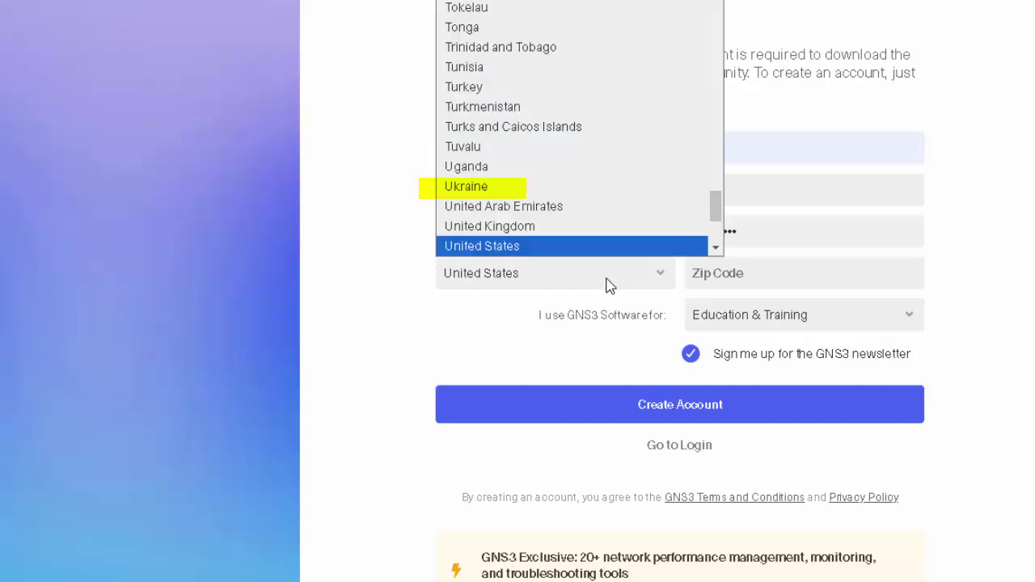
{"action": "scroll", "coordinate": [566, 234], "scroll_direction": "up", "scroll_amount": 10}
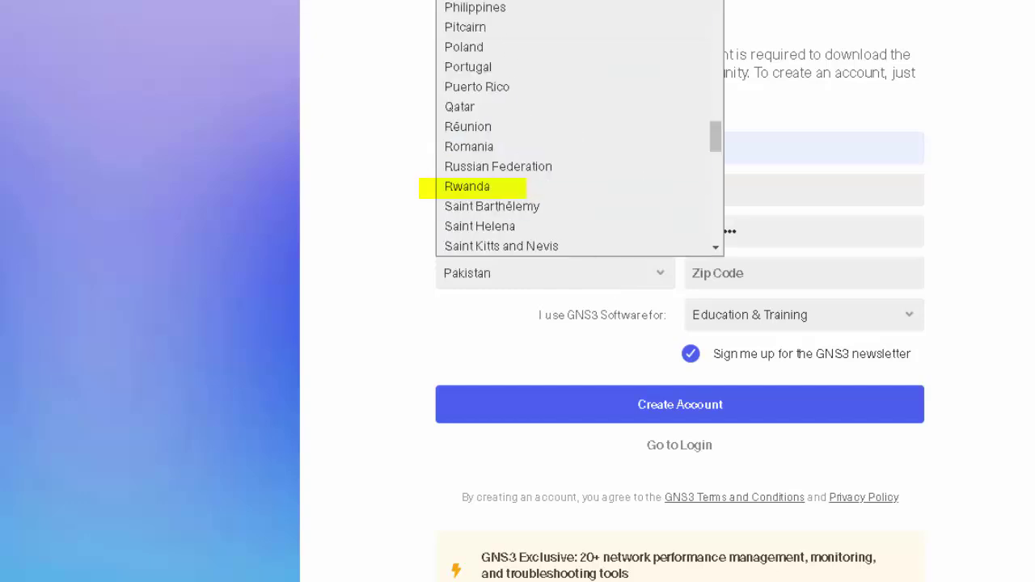
{"action": "key", "text": "Return"}
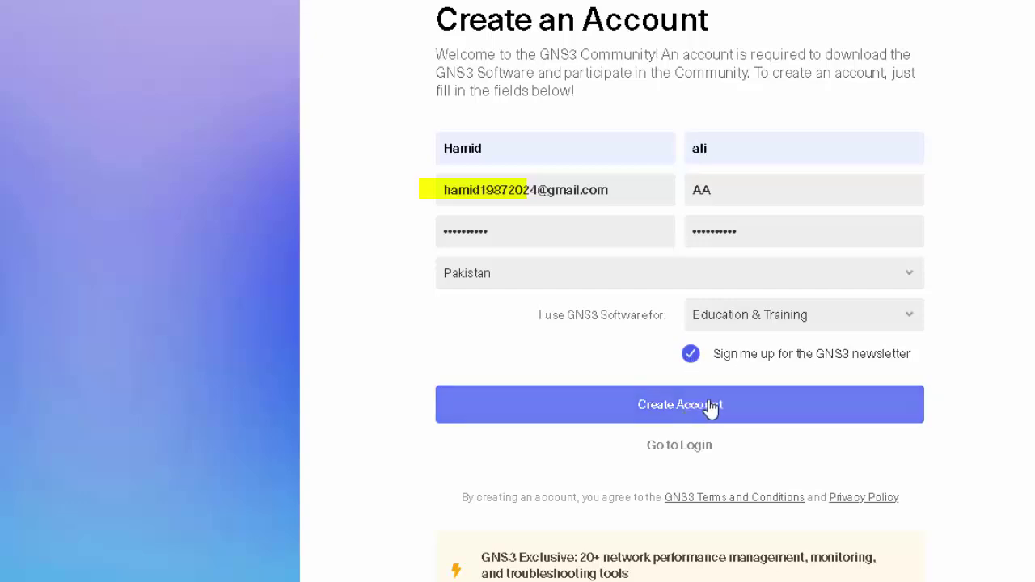
Create the account, save its password, and download GNS3-2.2.47-all-in-one-regular.exe for Windows
{"action": "left_click", "coordinate": [737, 410]}
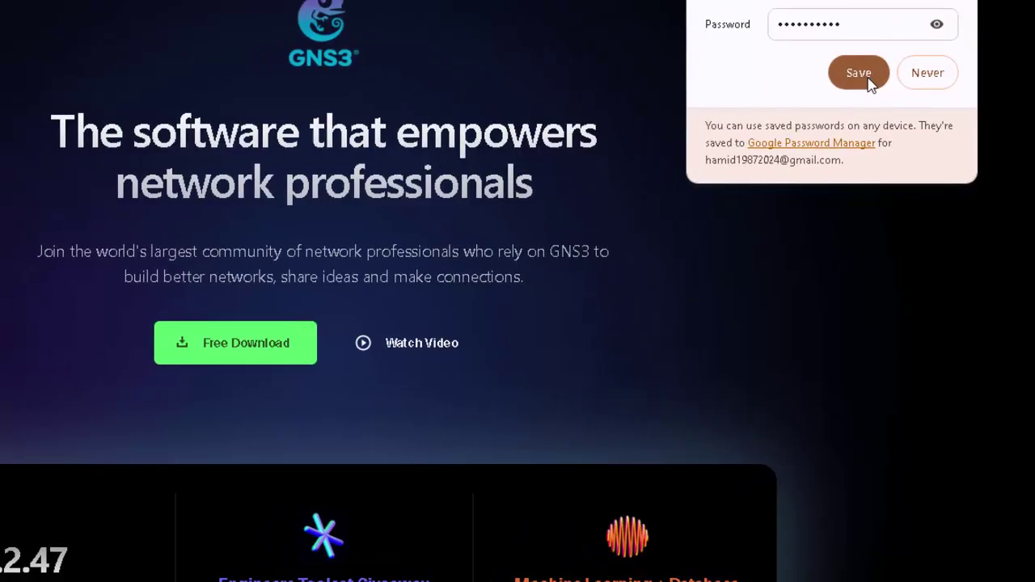
{"action": "left_click", "coordinate": [833, 79]}
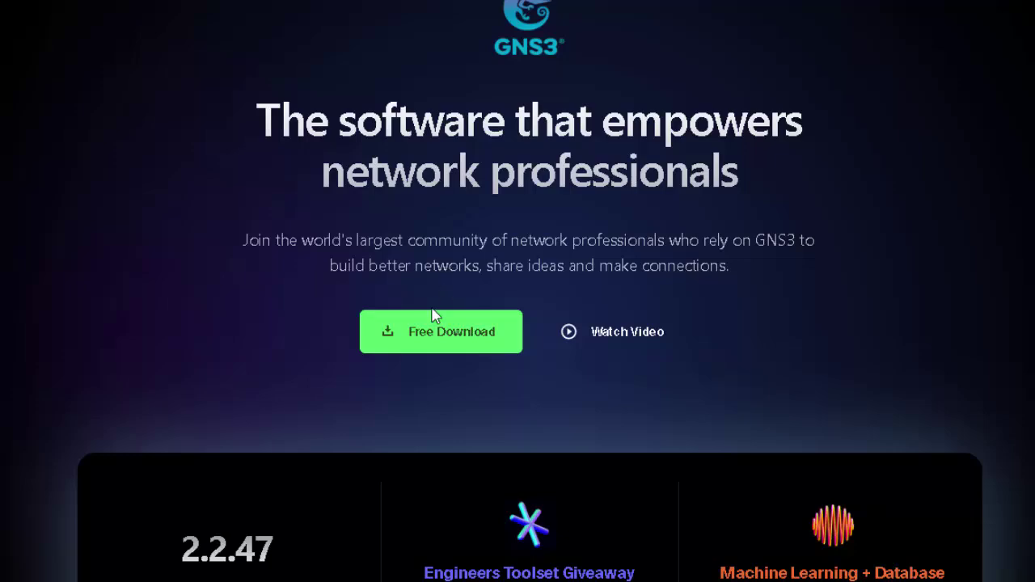
{"action": "left_click", "coordinate": [429, 343]}
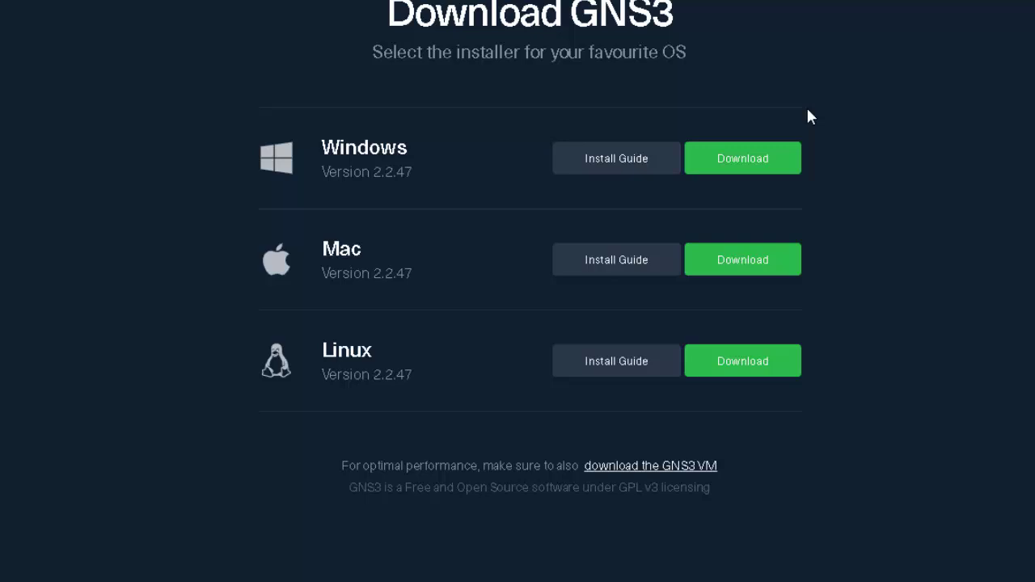
{"action": "left_click", "coordinate": [753, 162]}
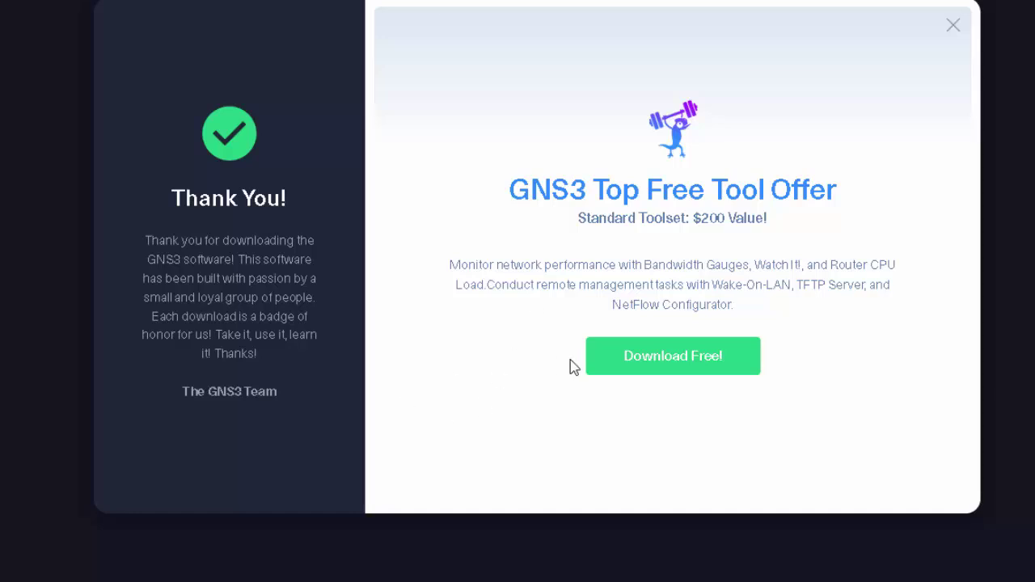
{"action": "left_click", "coordinate": [953, 26]}
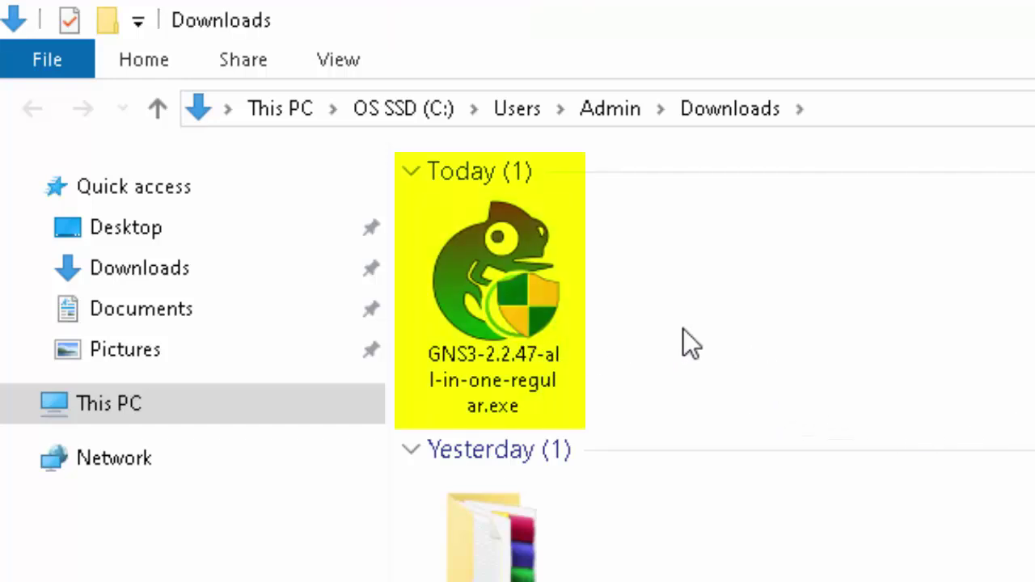
Run GNS3-2.2.47-all-in-one-regular.exe from Downloads as administrator
{"action": "right_click", "coordinate": [445, 300]}
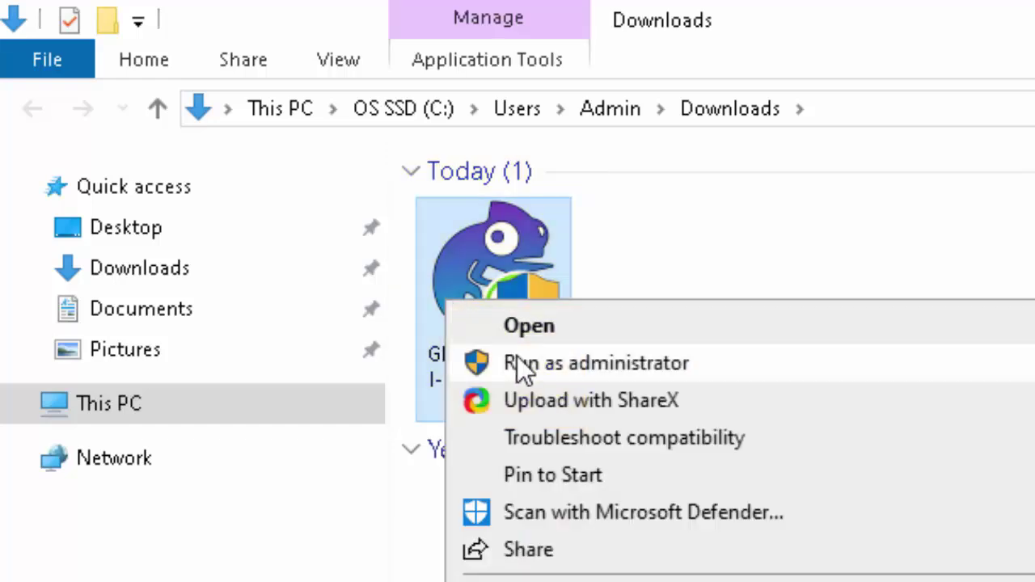
{"action": "left_click", "coordinate": [517, 363]}
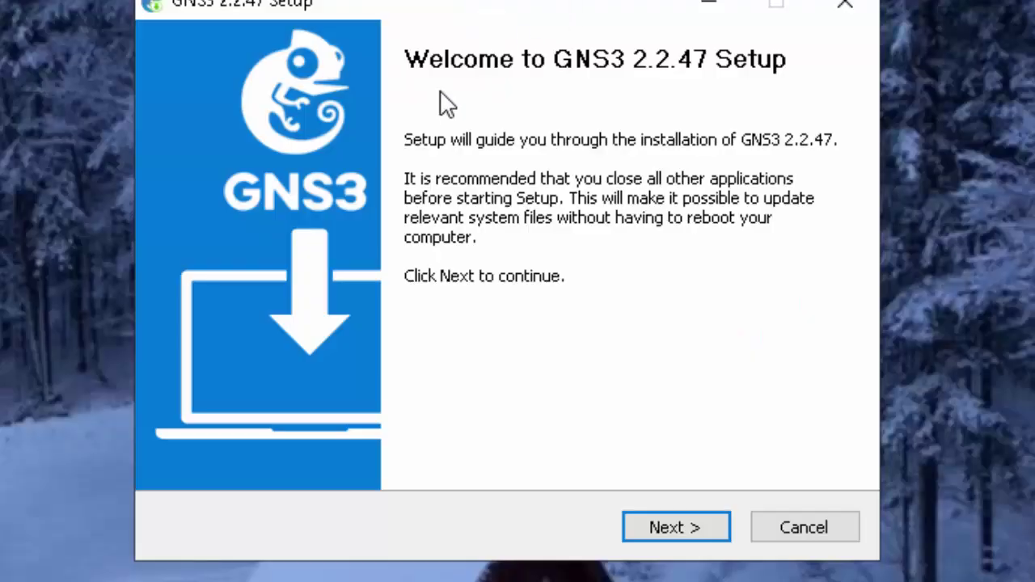
Accept the license, default Start Menu folder and components, installing to C:\Program Files\GNS3
{"action": "left_click", "coordinate": [665, 514]}
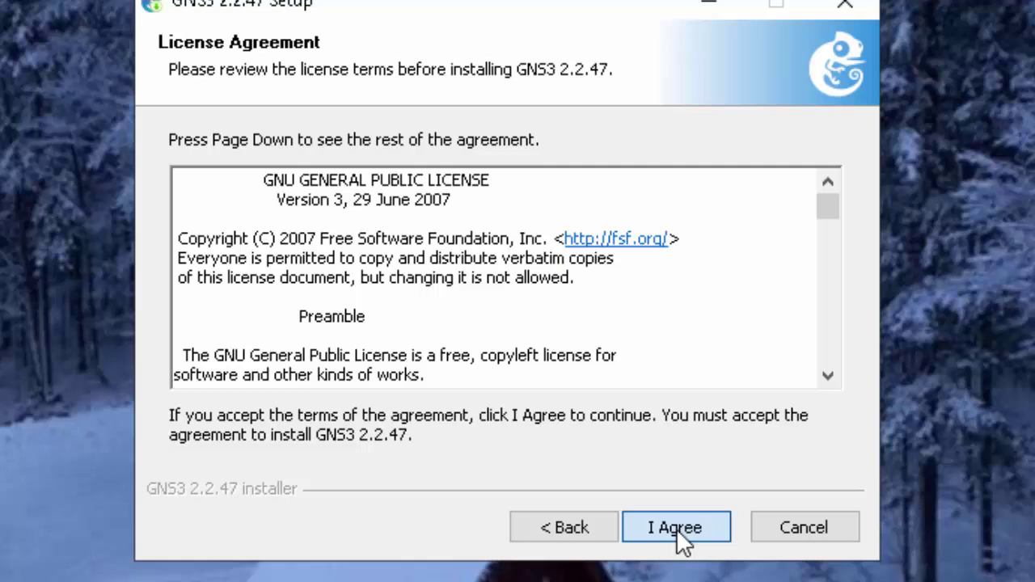
{"action": "left_click", "coordinate": [676, 528]}
{"action": "left_click", "coordinate": [676, 528]}
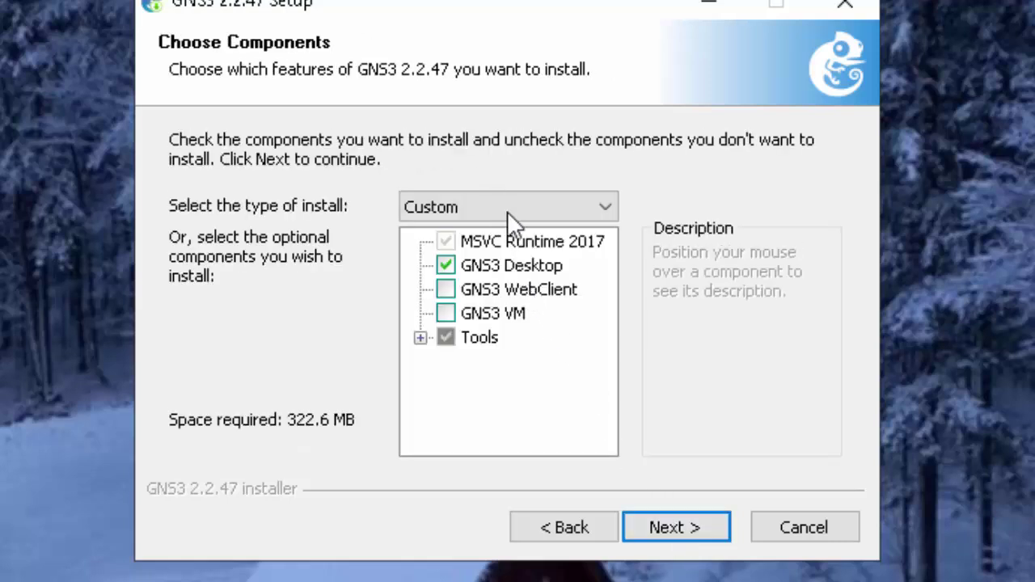
{"action": "left_click", "coordinate": [694, 527]}
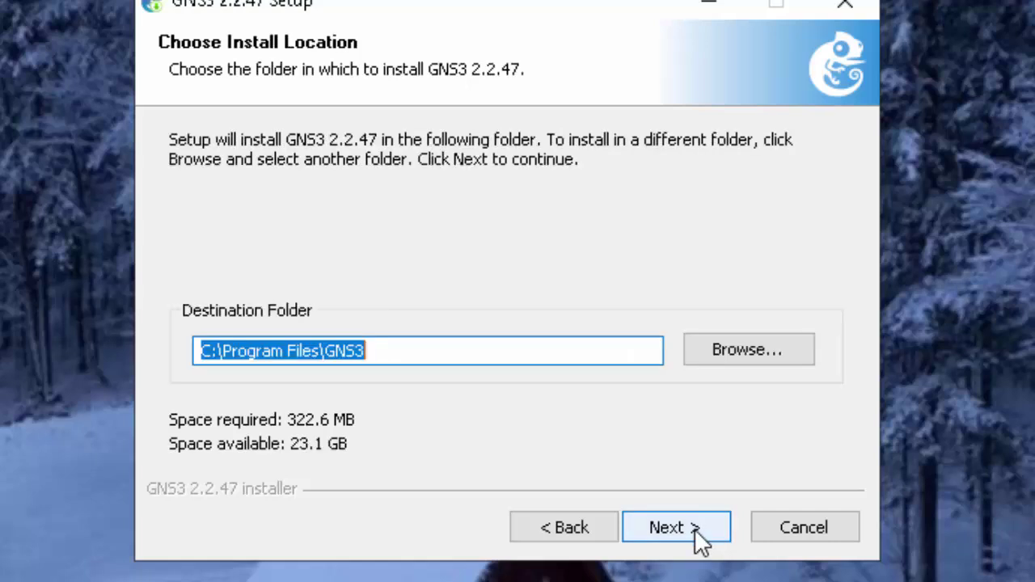
{"action": "left_click", "coordinate": [694, 529]}
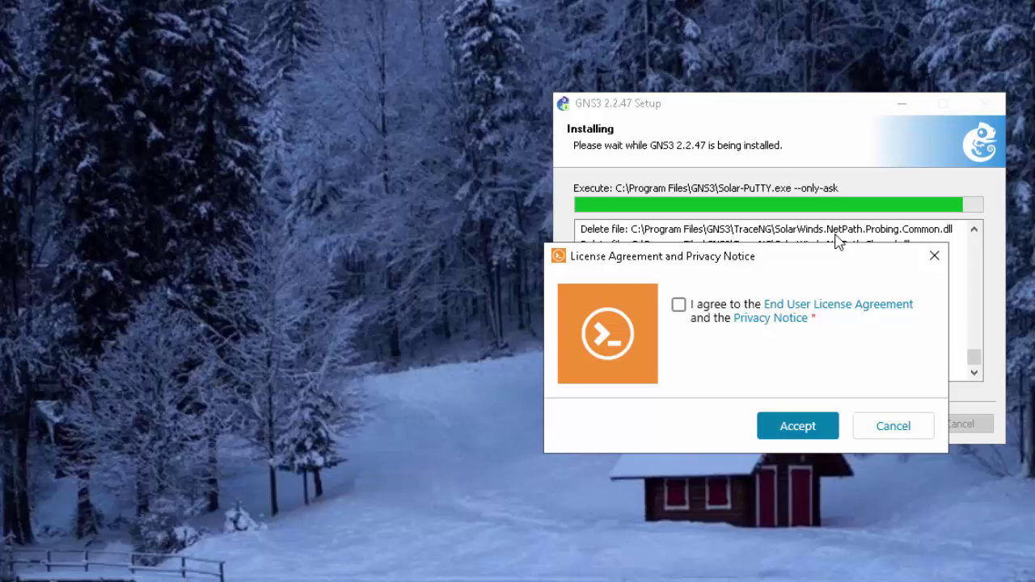
Accept Solar-PuTTY terms, skip the email and SolarWinds toolset, and finish setup launching GNS3
{"action": "left_click", "coordinate": [758, 308]}
{"action": "left_click", "coordinate": [799, 429]}
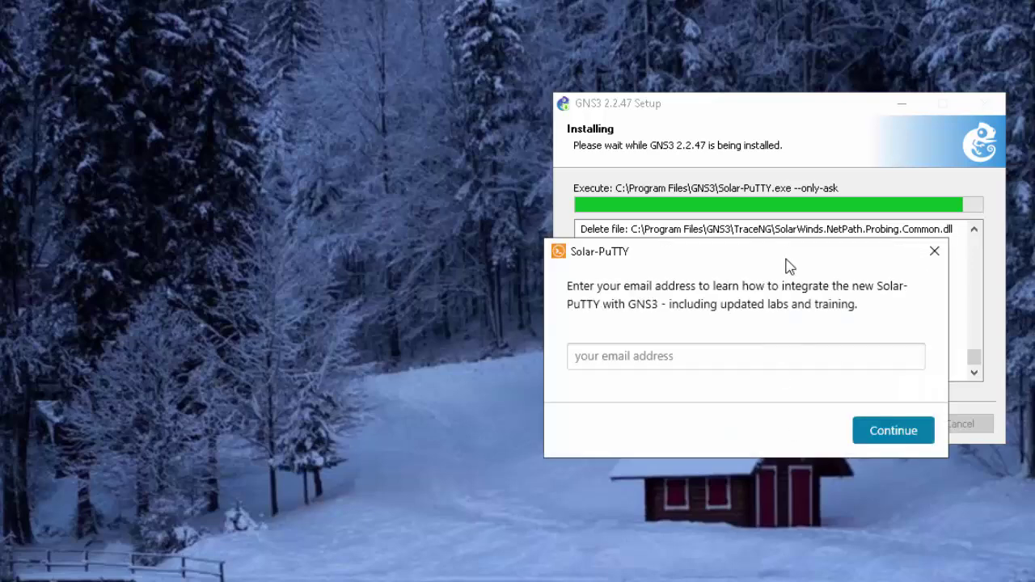
{"action": "left_click", "coordinate": [933, 253]}
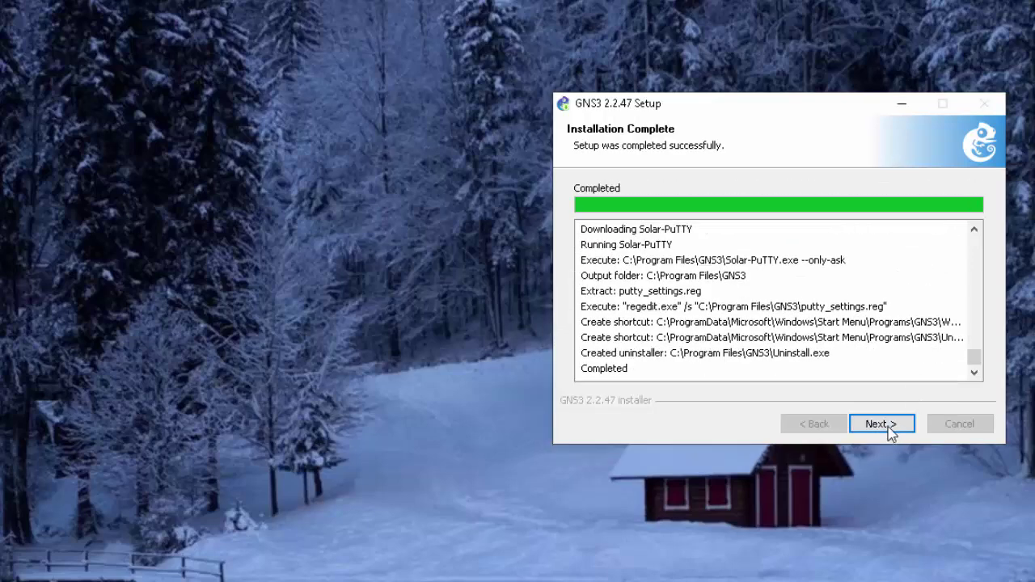
{"action": "left_click", "coordinate": [890, 430]}
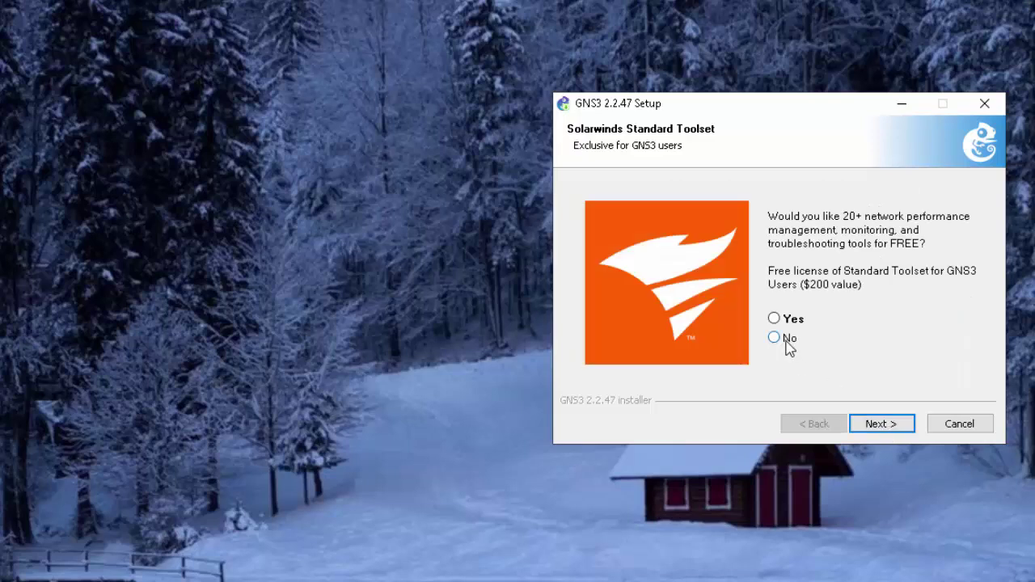
{"action": "left_click", "coordinate": [880, 426]}
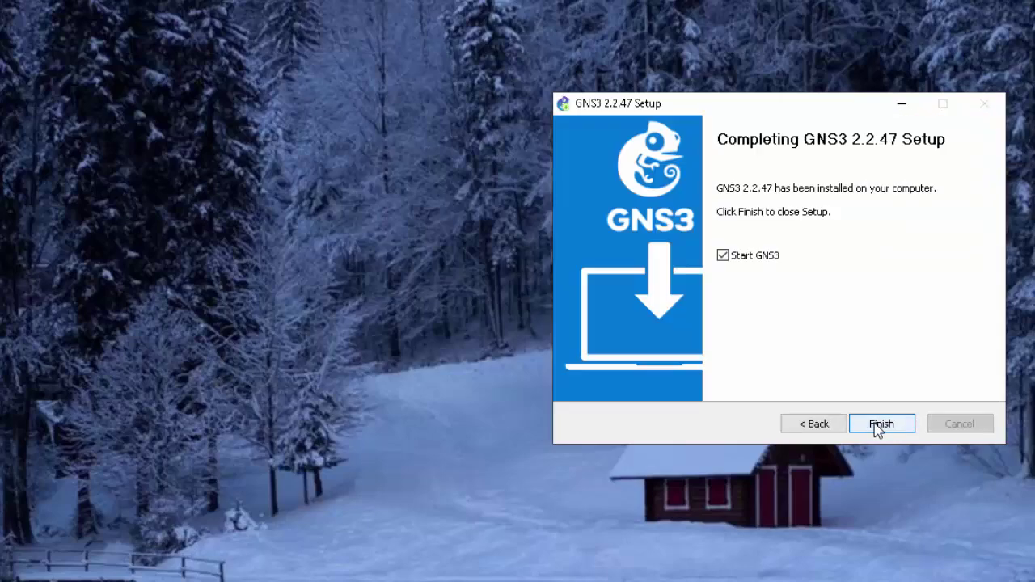
{"action": "left_click", "coordinate": [881, 426]}
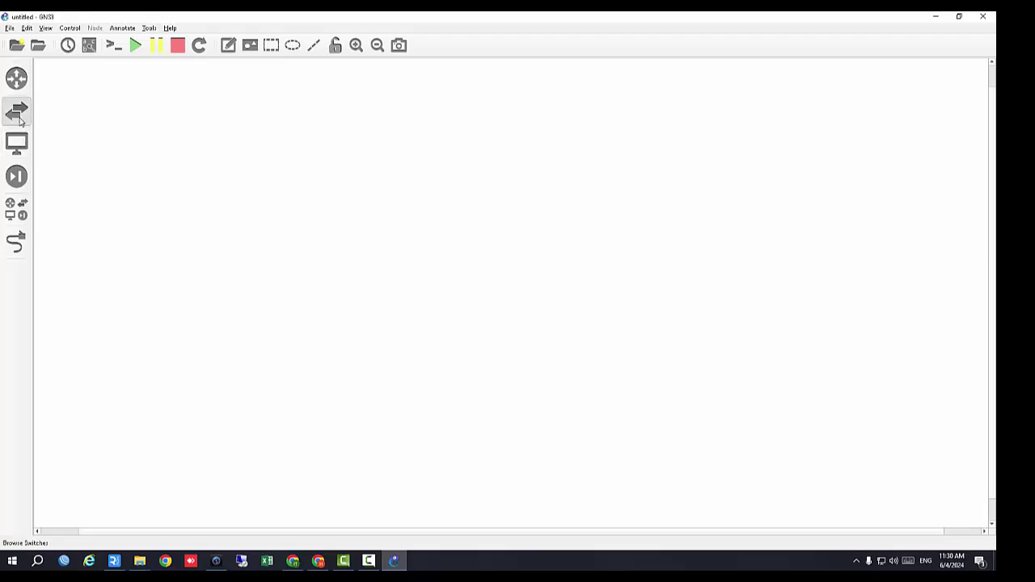
Show the ATM switch, Ethernet hub, Ethernet switch and Frame Relay switch devices
{"action": "left_click", "coordinate": [20, 120]}
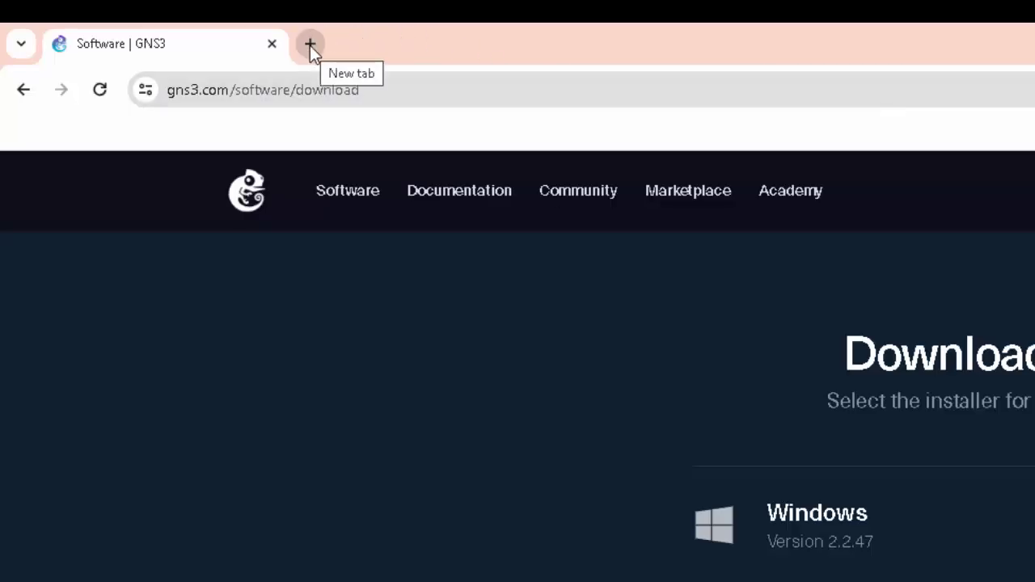
Search 'gns3 appliance' in a new tab and reach the Cisco 7200 Marketplace comment's Drive link
{"action": "left_click", "coordinate": [310, 45]}
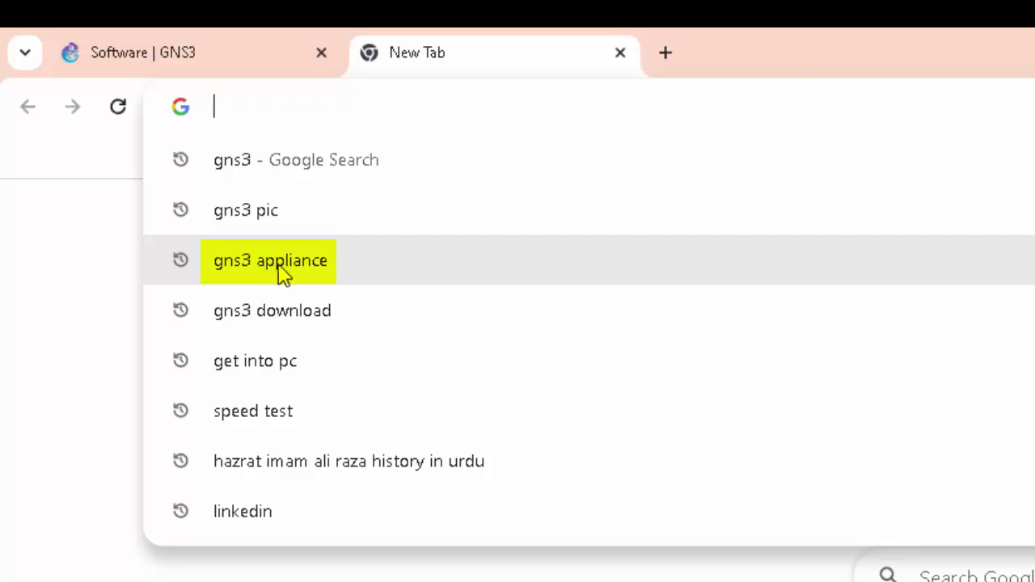
{"action": "left_click", "coordinate": [275, 272]}
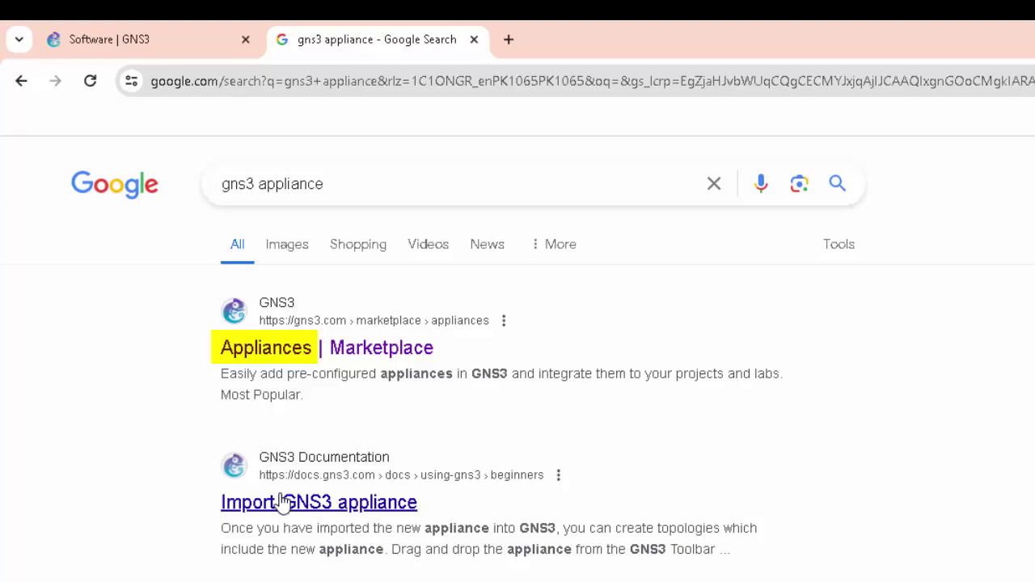
{"action": "left_click", "coordinate": [271, 356]}
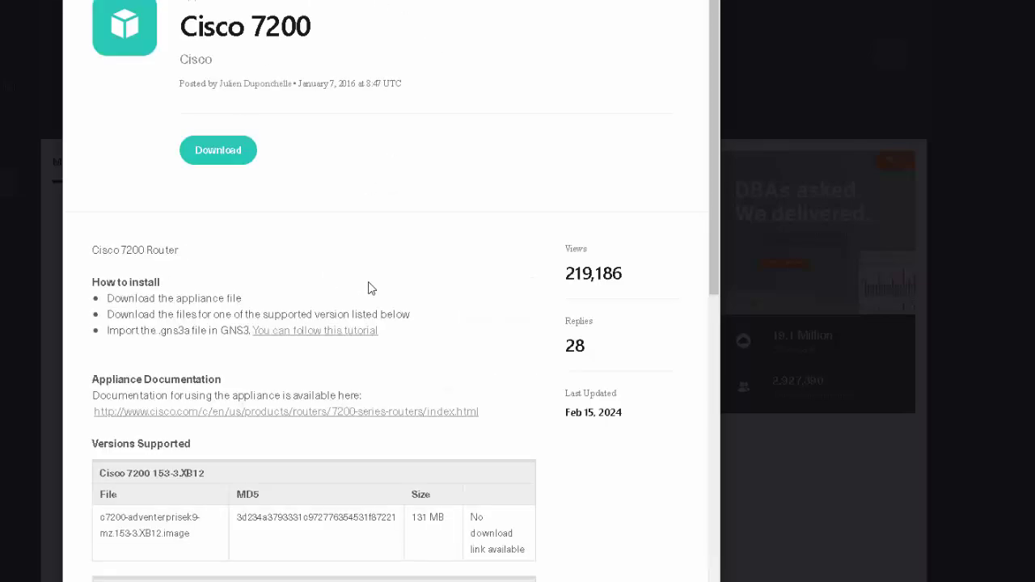
{"action": "scroll", "coordinate": [408, 269], "scroll_direction": "down", "scroll_amount": 1}
{"action": "scroll", "coordinate": [409, 267], "scroll_direction": "down", "scroll_amount": 4}
{"action": "scroll", "coordinate": [409, 267], "scroll_direction": "down", "scroll_amount": 4}
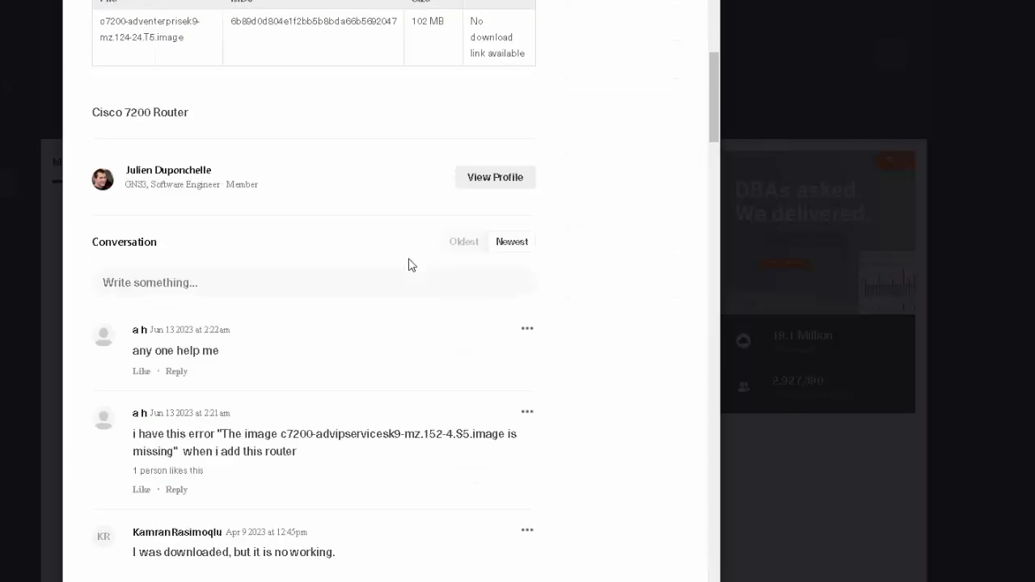
{"action": "scroll", "coordinate": [408, 264], "scroll_direction": "down", "scroll_amount": 3}
{"action": "scroll", "coordinate": [409, 264], "scroll_direction": "down", "scroll_amount": 3}
{"action": "scroll", "coordinate": [408, 266], "scroll_direction": "down", "scroll_amount": 2}
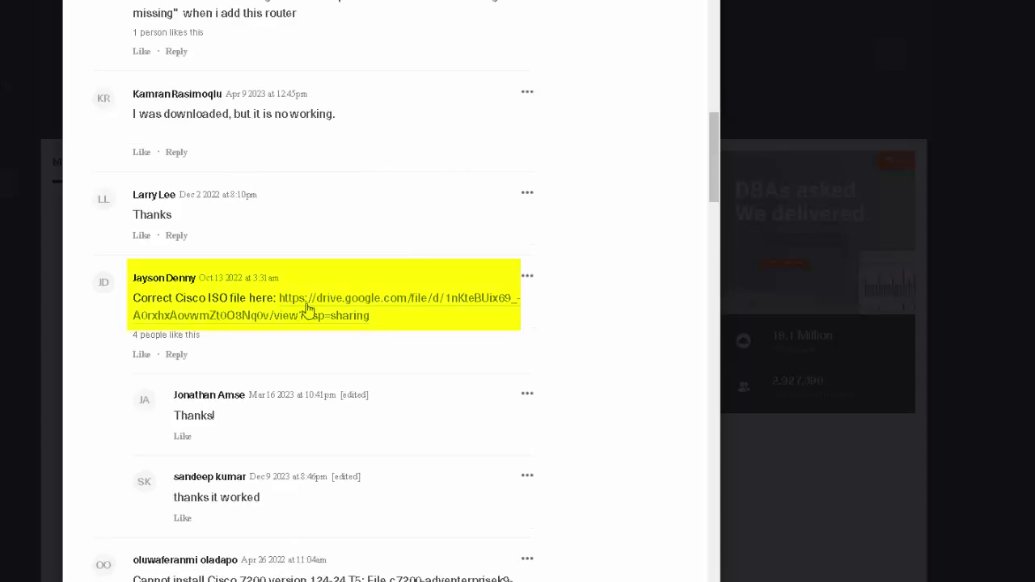
Open the shared Drive zip and its Cisco 7200 124-24.T5 folder
{"action": "left_click", "coordinate": [408, 304]}
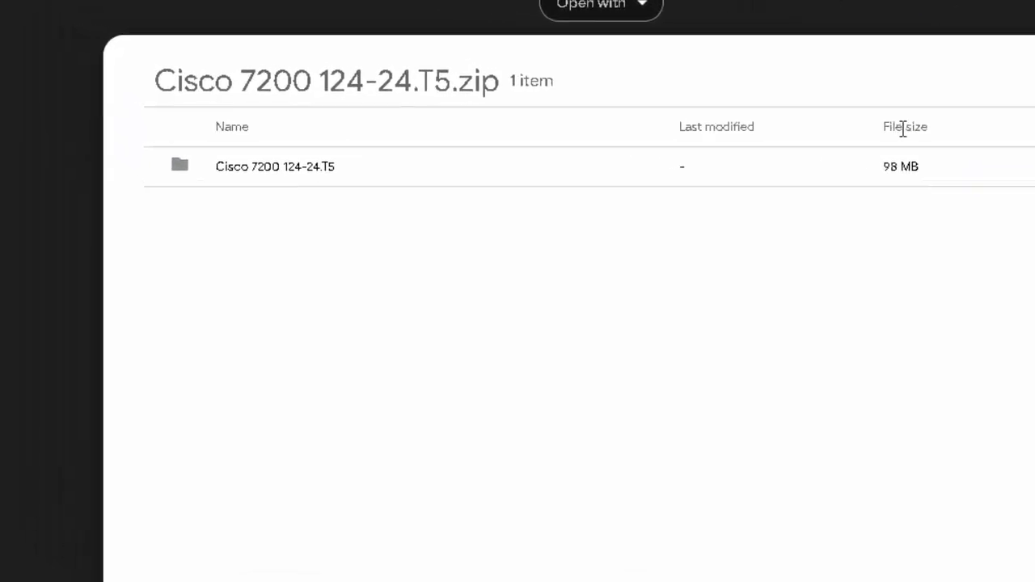
{"action": "double_click", "coordinate": [863, 192]}
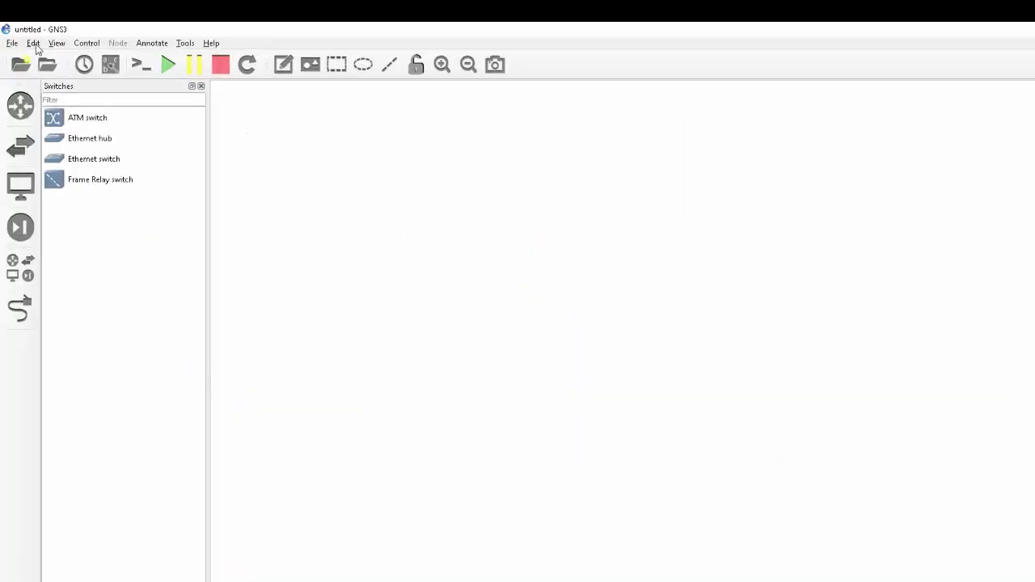
Start a new IOS router template from the Downloads image c7200-adventerprisek9-mz.124-24.T5.image
{"action": "left_click", "coordinate": [34, 45]}
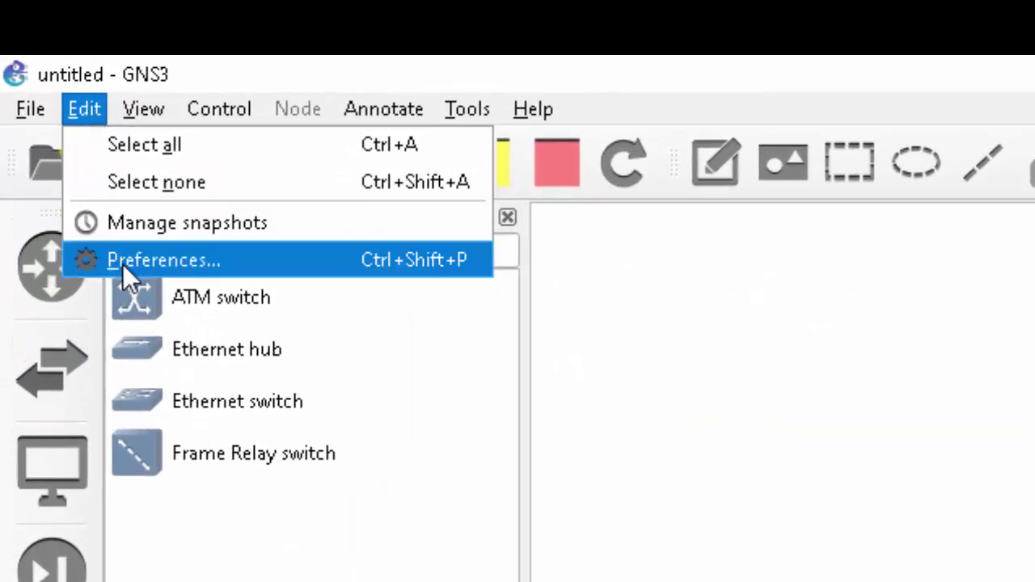
{"action": "left_click", "coordinate": [125, 263]}
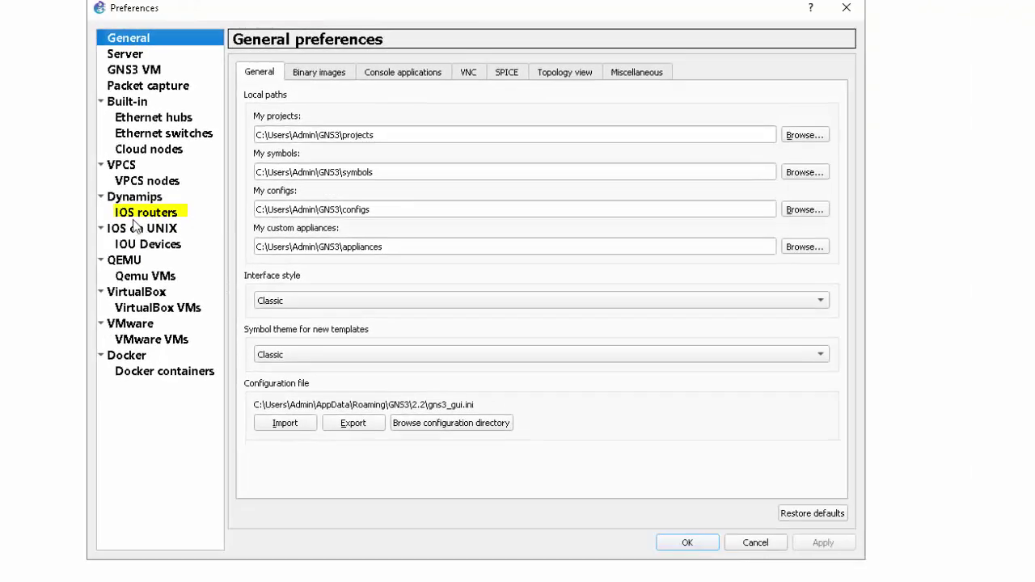
{"action": "left_click", "coordinate": [138, 214]}
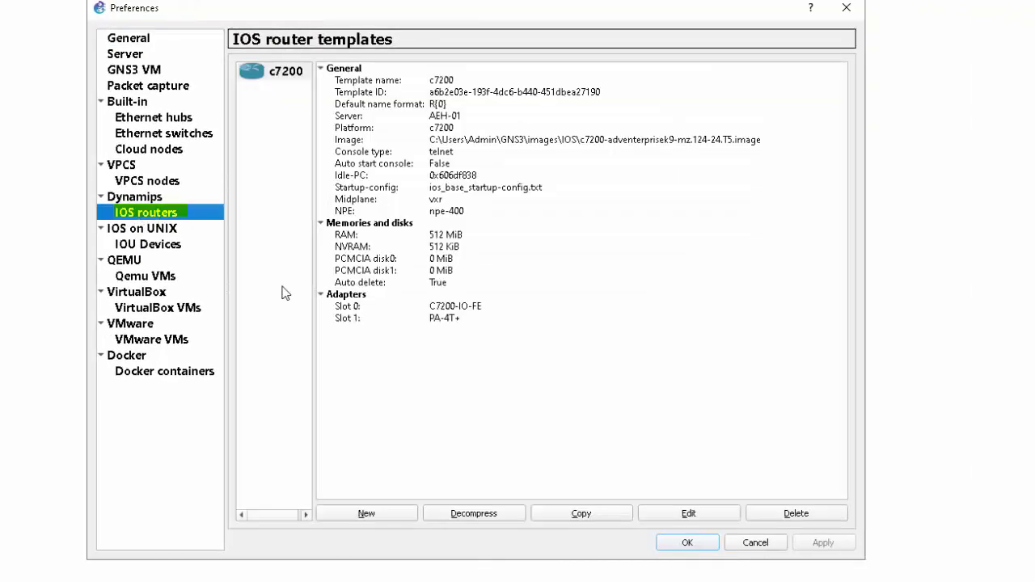
{"action": "left_click", "coordinate": [373, 517]}
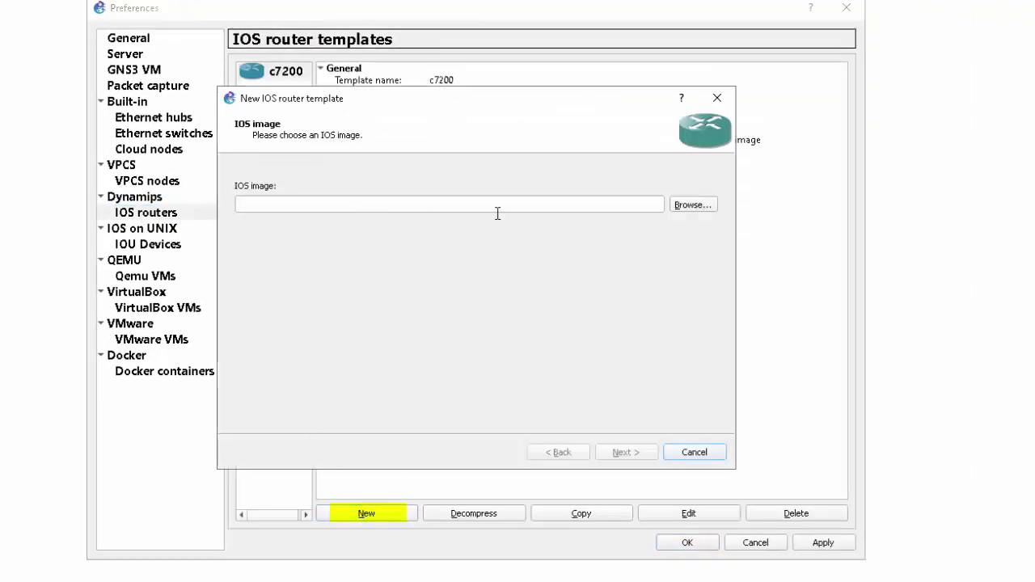
{"action": "left_click", "coordinate": [693, 205]}
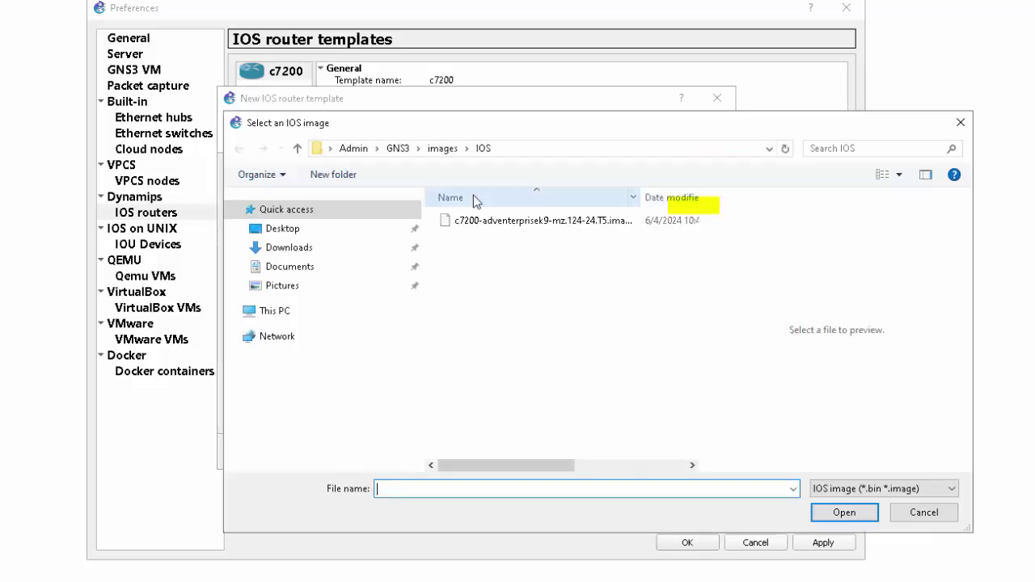
{"action": "left_click", "coordinate": [288, 251]}
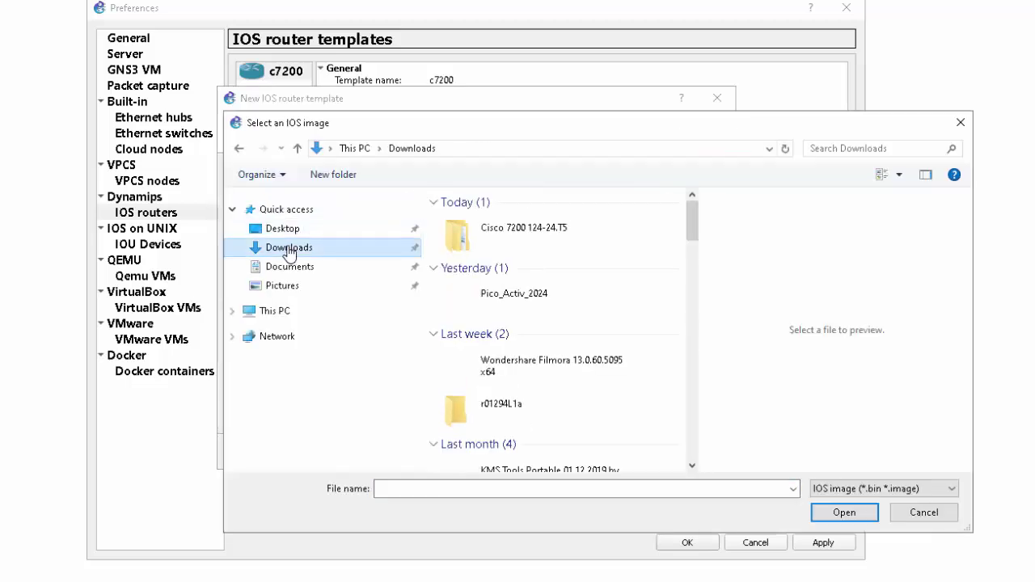
{"action": "double_click", "coordinate": [523, 227]}
{"action": "double_click", "coordinate": [585, 222]}
{"action": "left_click", "coordinate": [583, 225]}
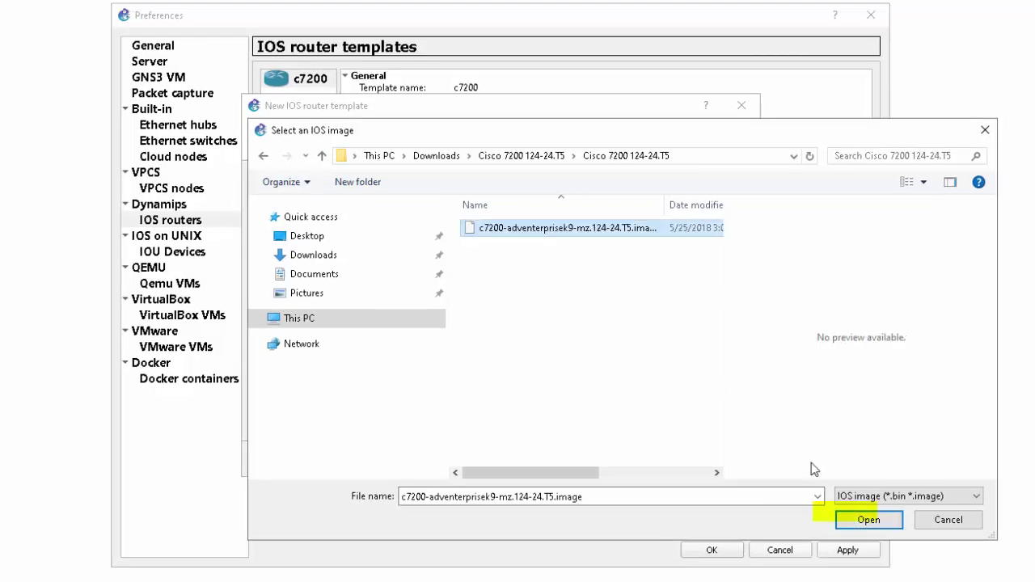
{"action": "left_click", "coordinate": [866, 519]}
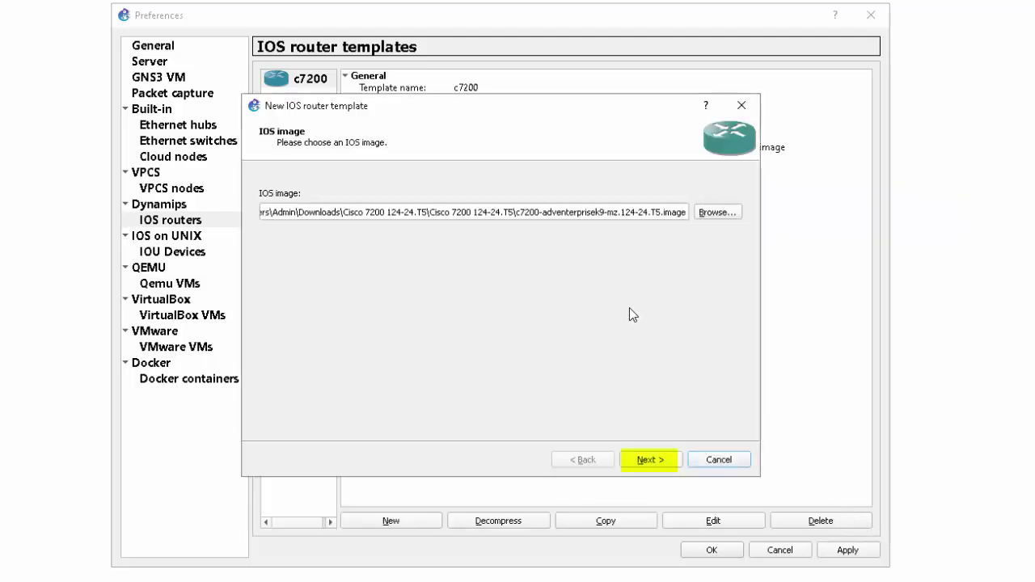
Keep the c7200 name and 512 MiB RAM, add PA-4T+ in slot 1, and save
{"action": "left_click", "coordinate": [652, 459]}
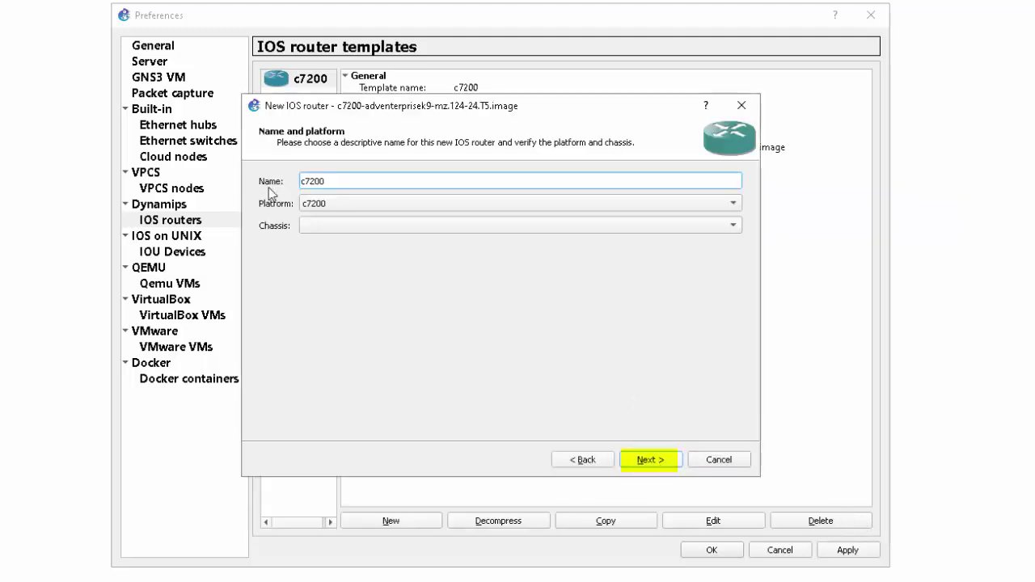
{"action": "left_click", "coordinate": [656, 461]}
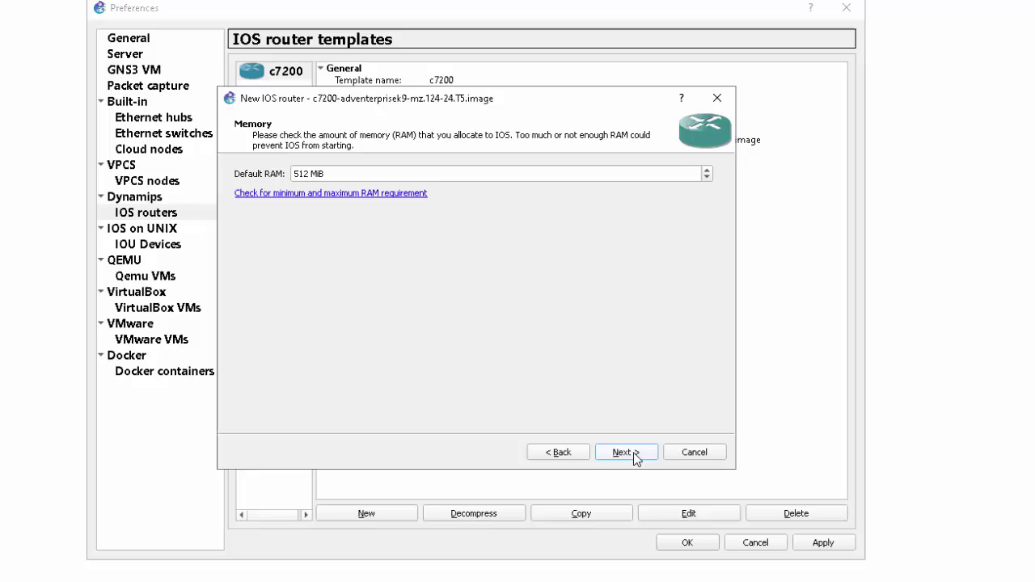
{"action": "left_click", "coordinate": [635, 456]}
{"action": "left_click", "coordinate": [298, 195]}
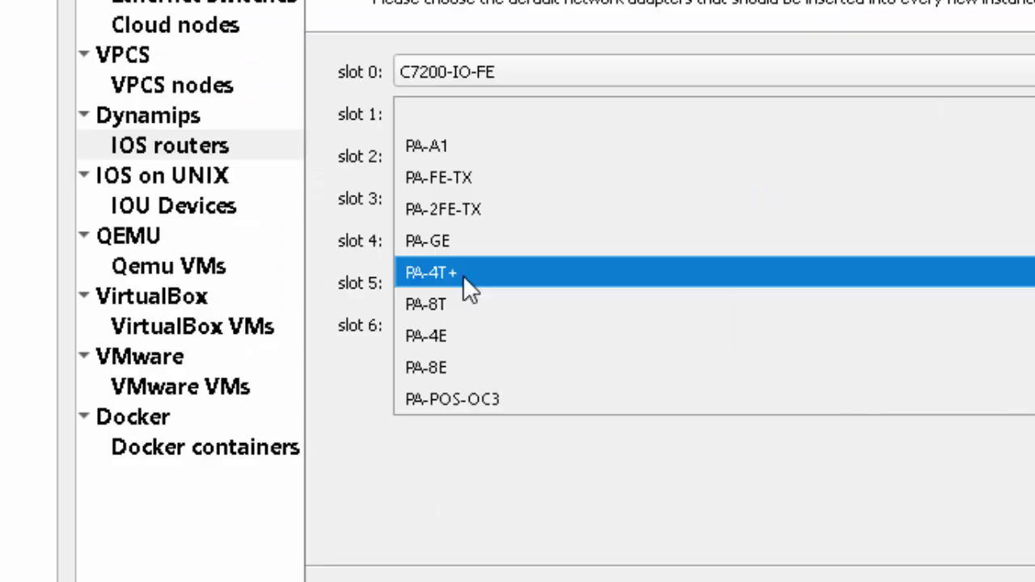
{"action": "left_click", "coordinate": [462, 275]}
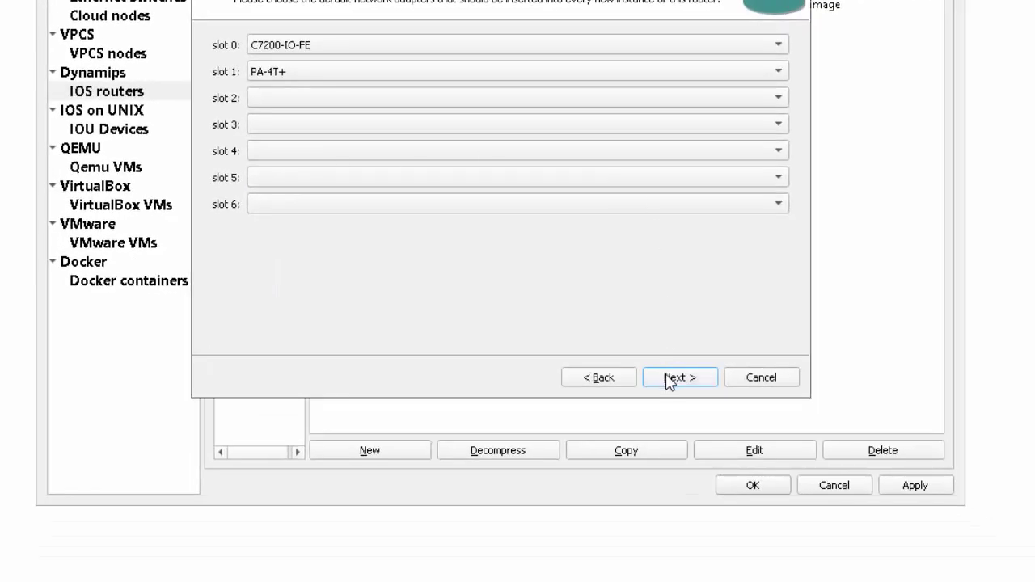
{"action": "left_click", "coordinate": [673, 379]}
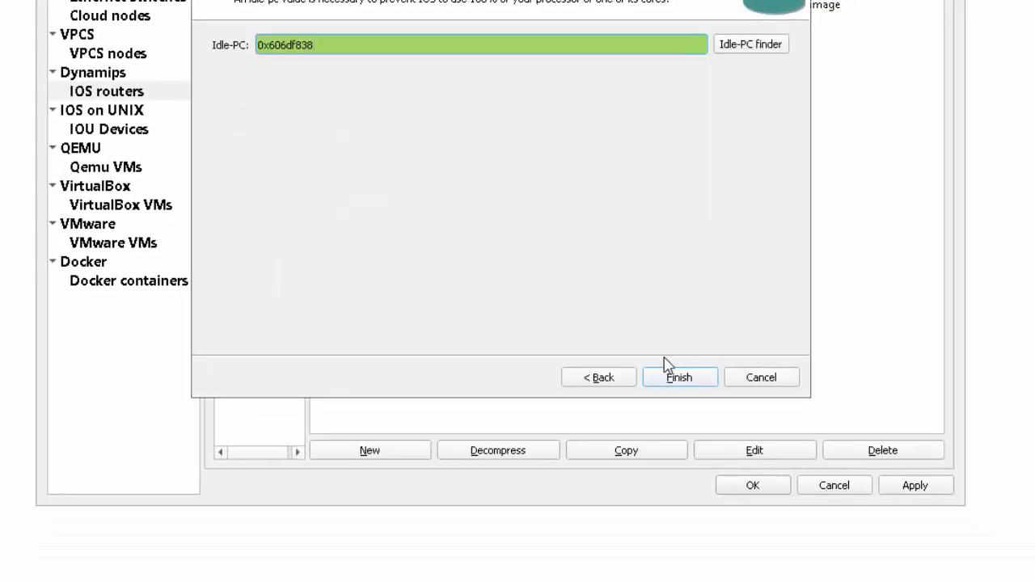
{"action": "left_click", "coordinate": [671, 378]}
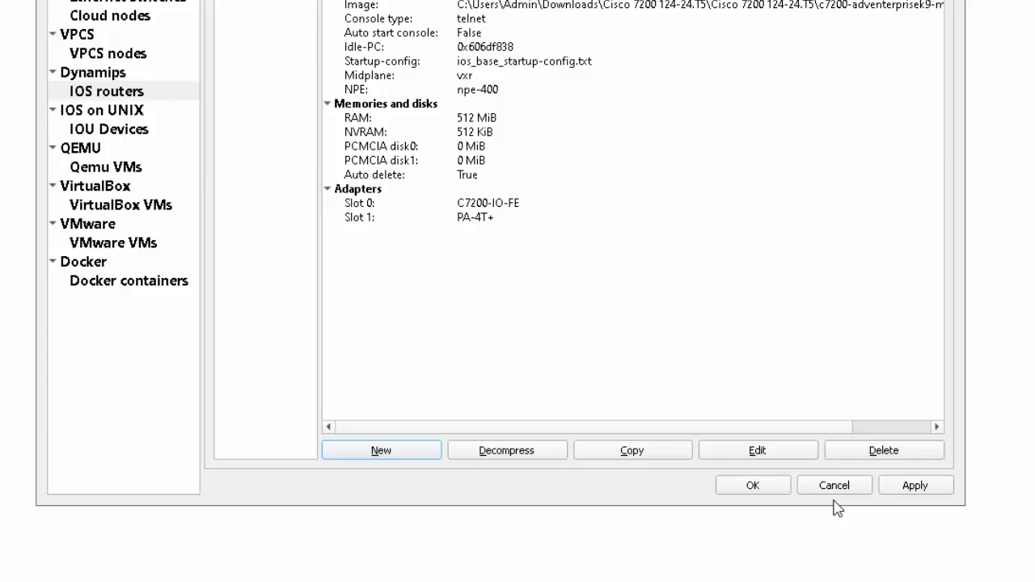
{"action": "left_click", "coordinate": [889, 490]}
{"action": "type", "text": "gns"}
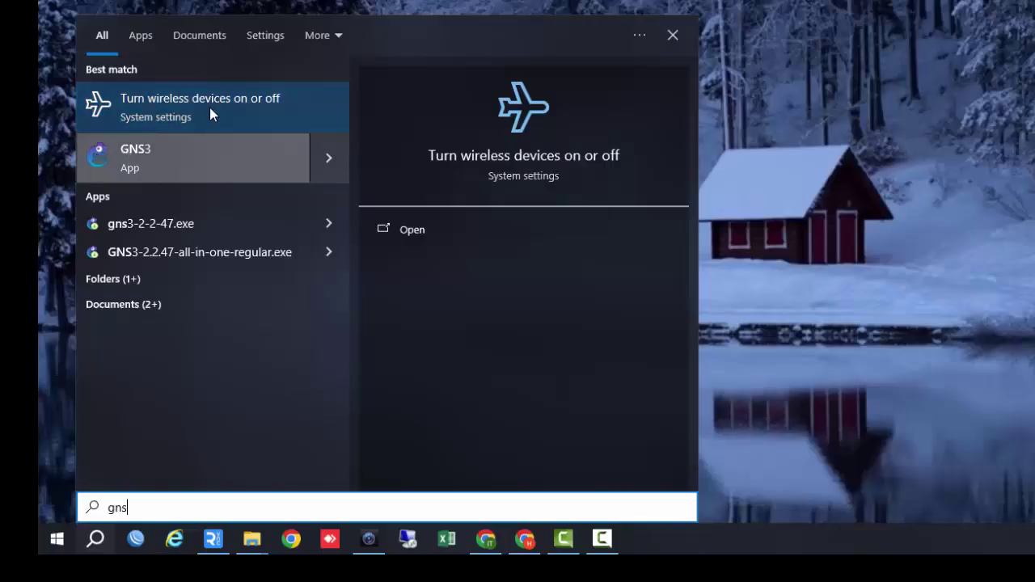
Relaunch GNS3 from search results and create a new project named 'hamid'
{"action": "left_click", "coordinate": [186, 153]}
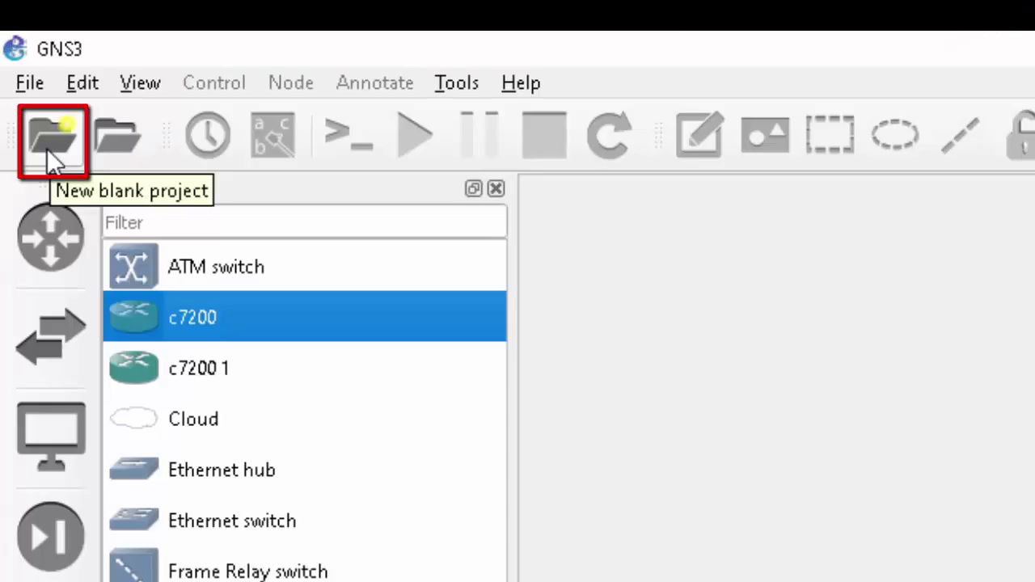
{"action": "left_click", "coordinate": [47, 149]}
{"action": "type", "text": "u"}
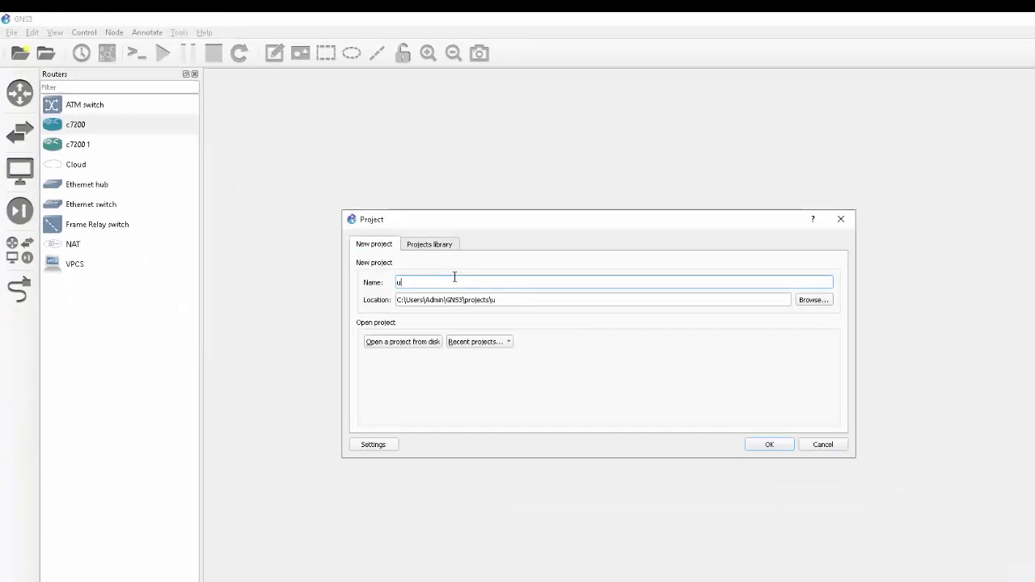
{"action": "key", "text": "BackSpace"}
{"action": "type", "text": "hamid"}
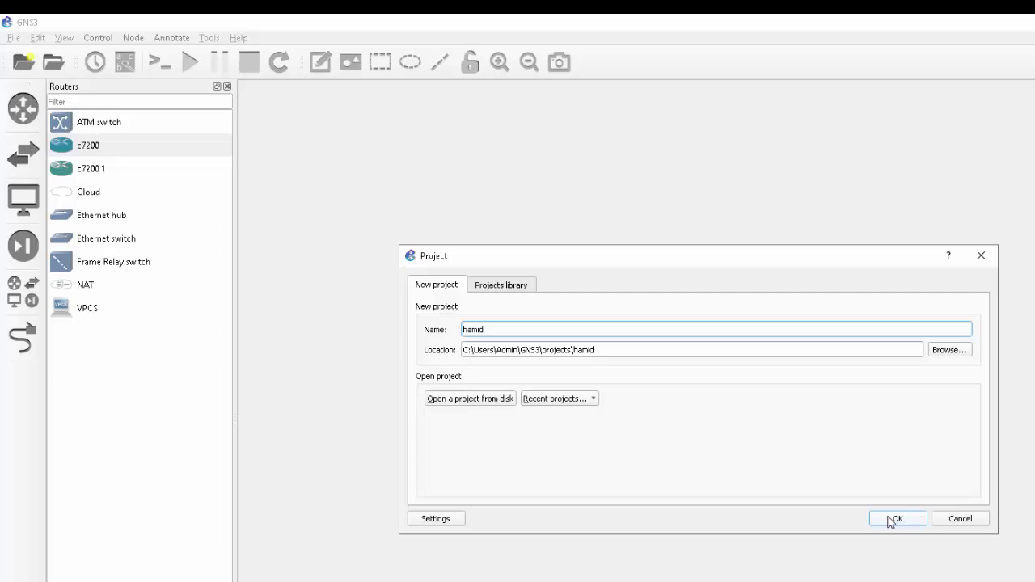
{"action": "left_click", "coordinate": [890, 522]}
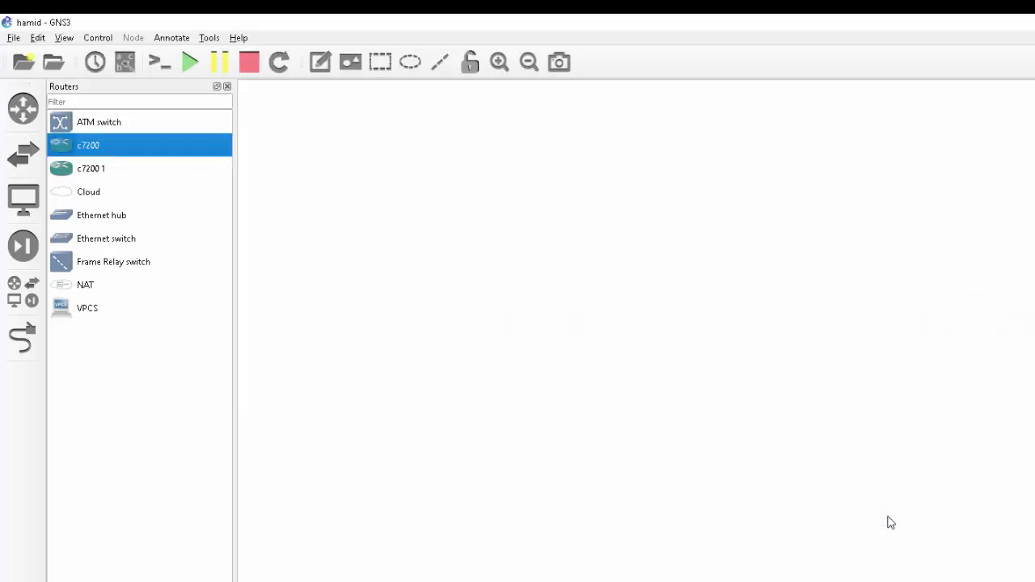
Drag router R1, Hub1, Switch1 and PC1 onto the hamid workspace, unconnected
{"action": "left_click", "coordinate": [524, 386]}
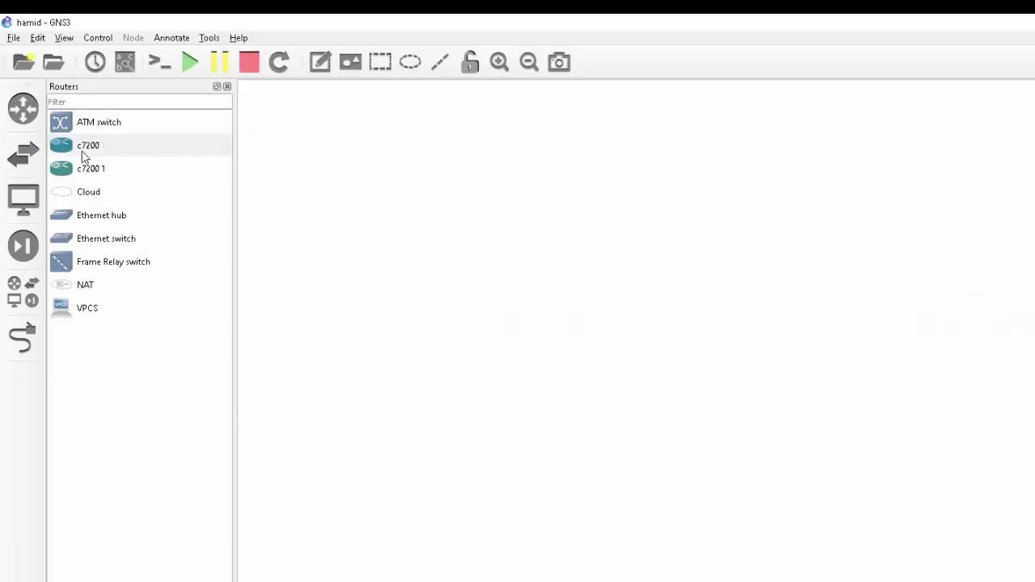
{"action": "left_click_drag", "start_coordinate": [82, 151], "coordinate": [448, 262]}
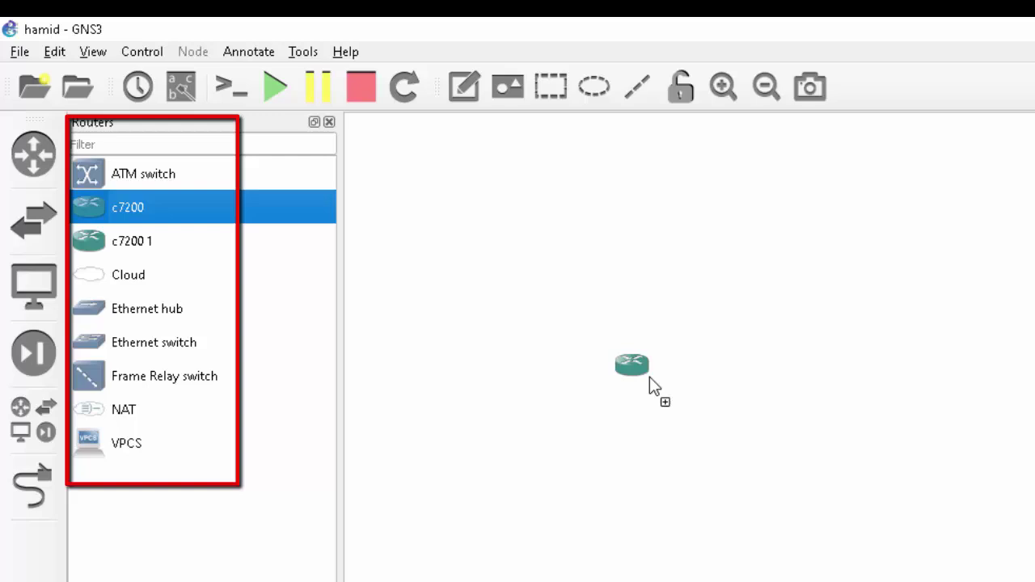
{"action": "left_click_drag", "start_coordinate": [649, 376], "coordinate": [649, 377]}
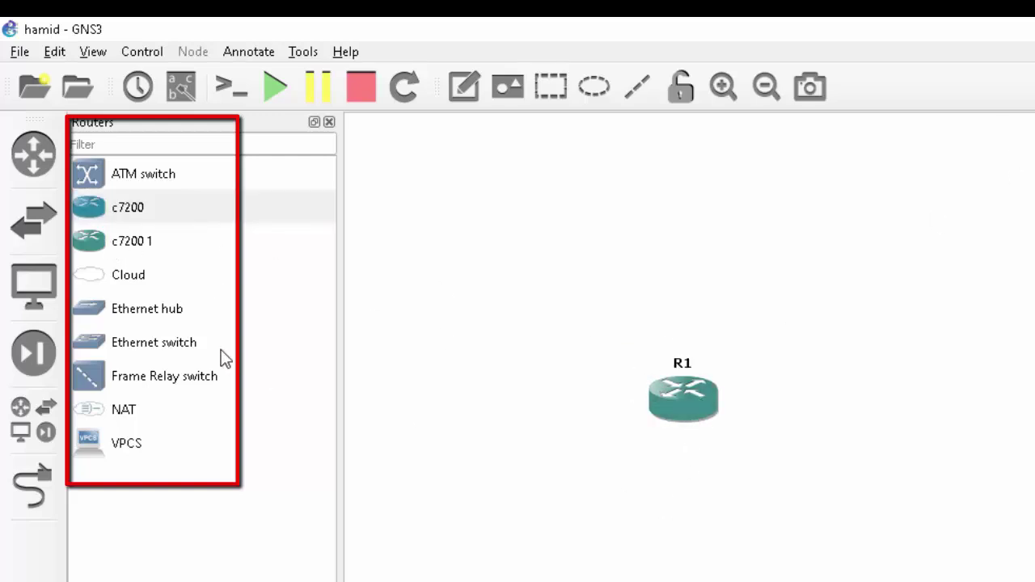
{"action": "mouse_move", "coordinate": [143, 311]}
{"action": "left_mouse_down"}
{"action": "mouse_move", "coordinate": [872, 375]}
{"action": "mouse_move", "coordinate": [886, 411]}
{"action": "left_mouse_up"}
{"action": "left_click_drag", "start_coordinate": [143, 340], "coordinate": [925, 491]}
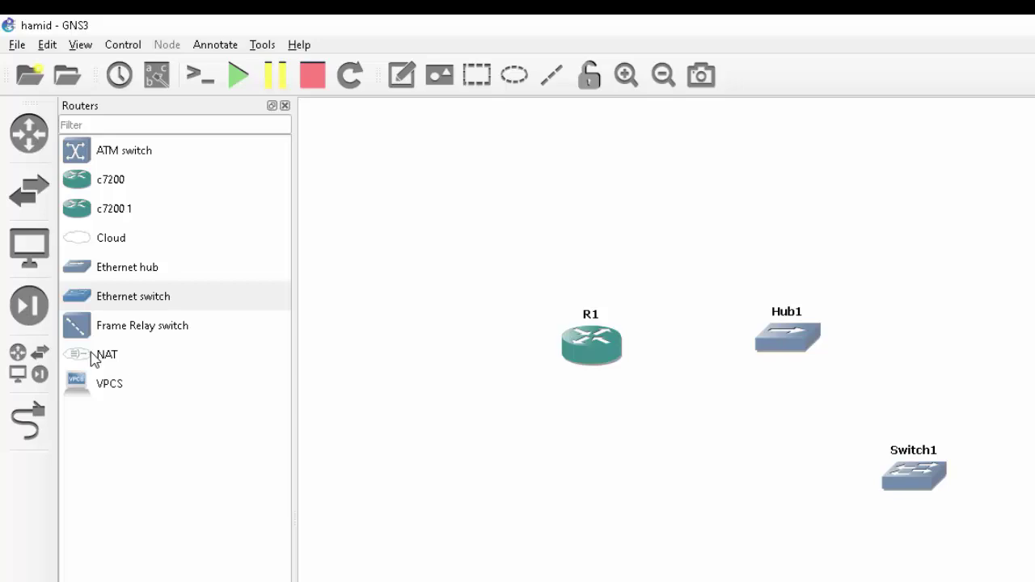
{"action": "left_click_drag", "start_coordinate": [99, 381], "coordinate": [714, 518]}
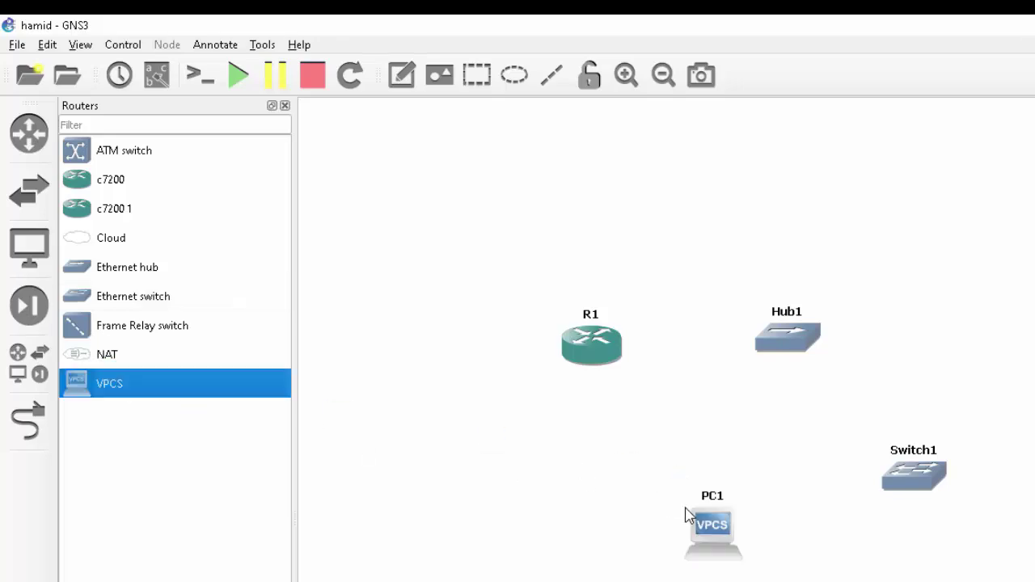